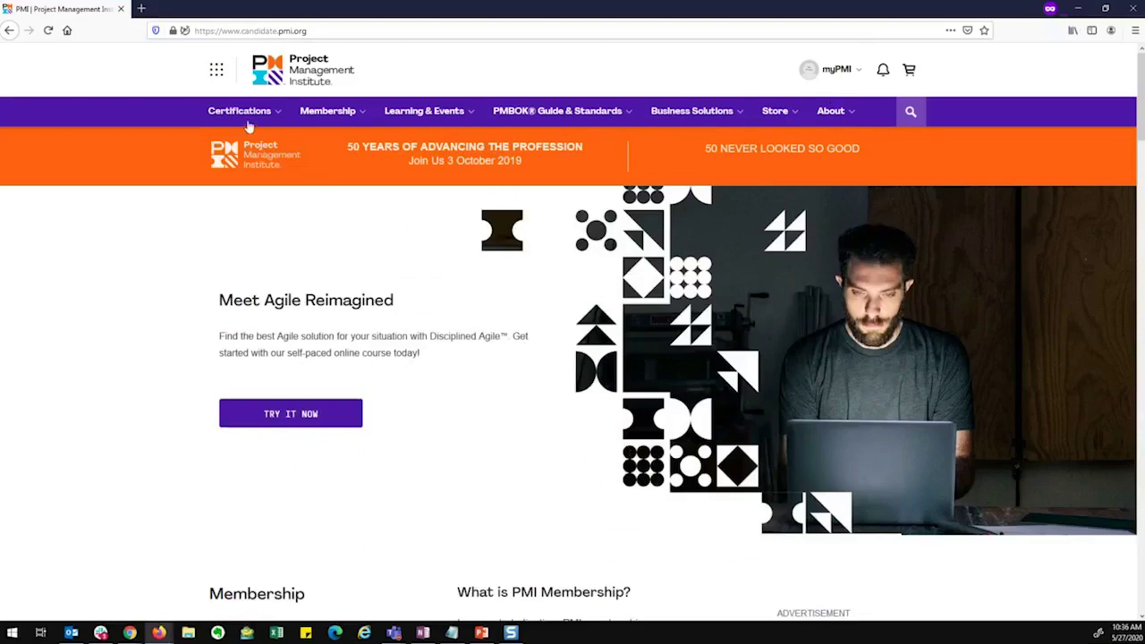
- Open the Project Management Professional (PMP) certification page from the certification types
mouse_move(248, 113)
click(252, 327)
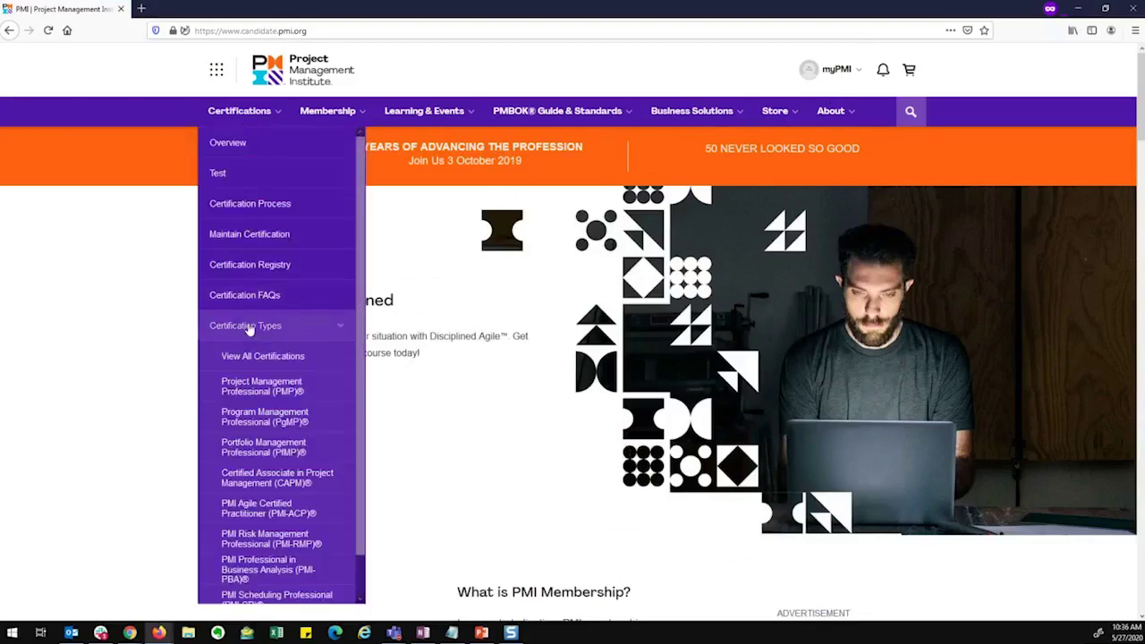
click(253, 395)
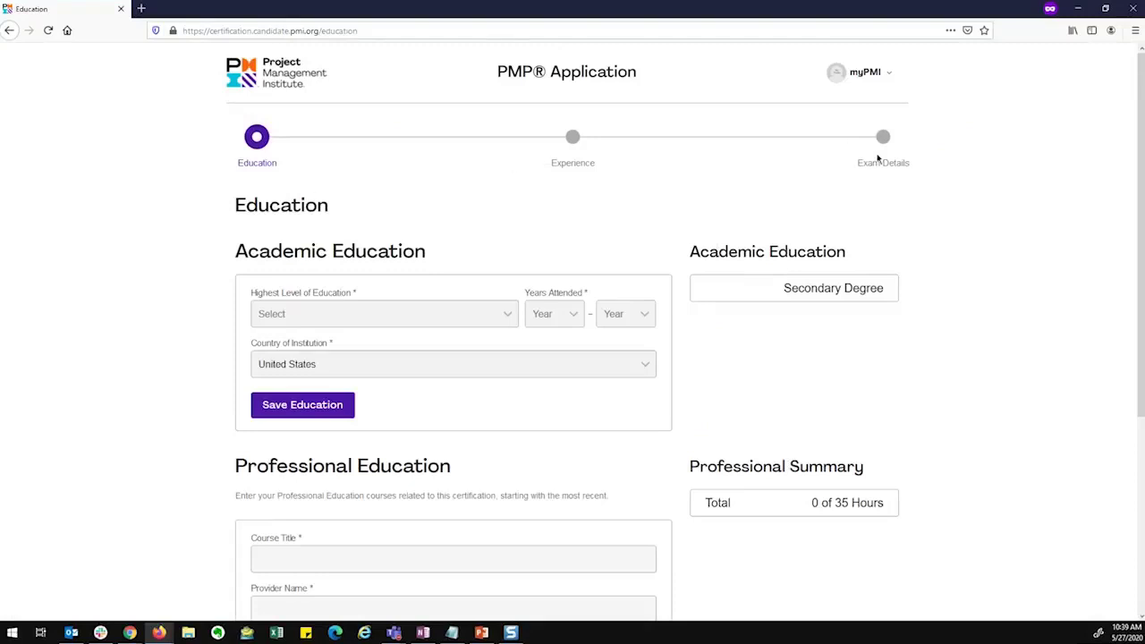
- Fill in the academic education with Bachelor Degree, institution Top University and field of study Civil Engineering
scroll(409, 342, down, 1)
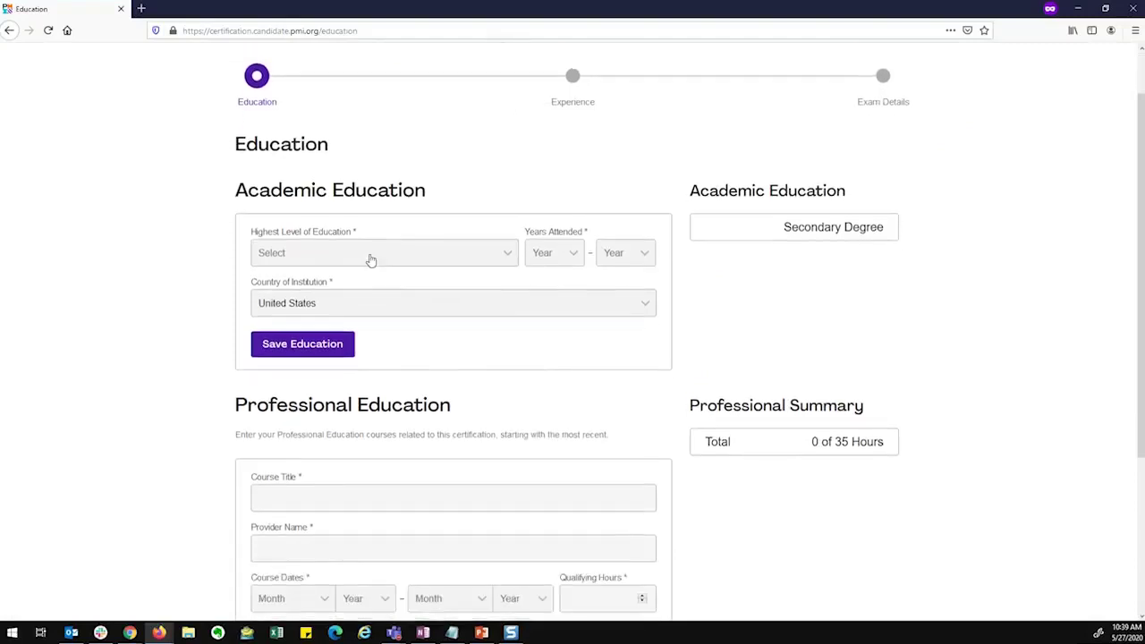
click(371, 257)
click(338, 309)
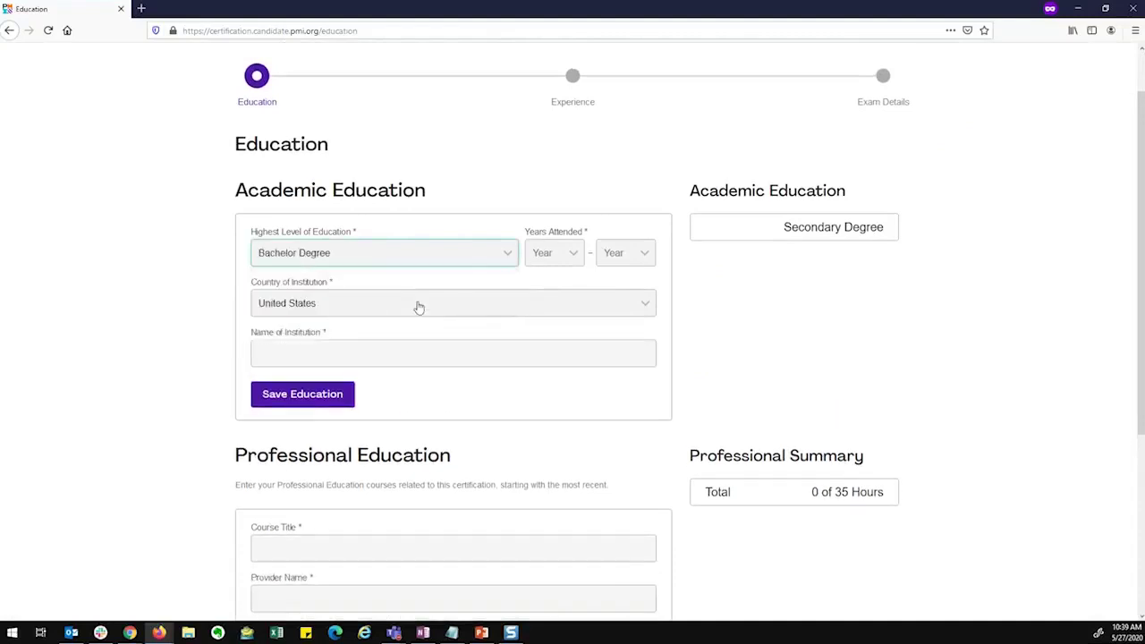
click(357, 352)
text(Top Univer)
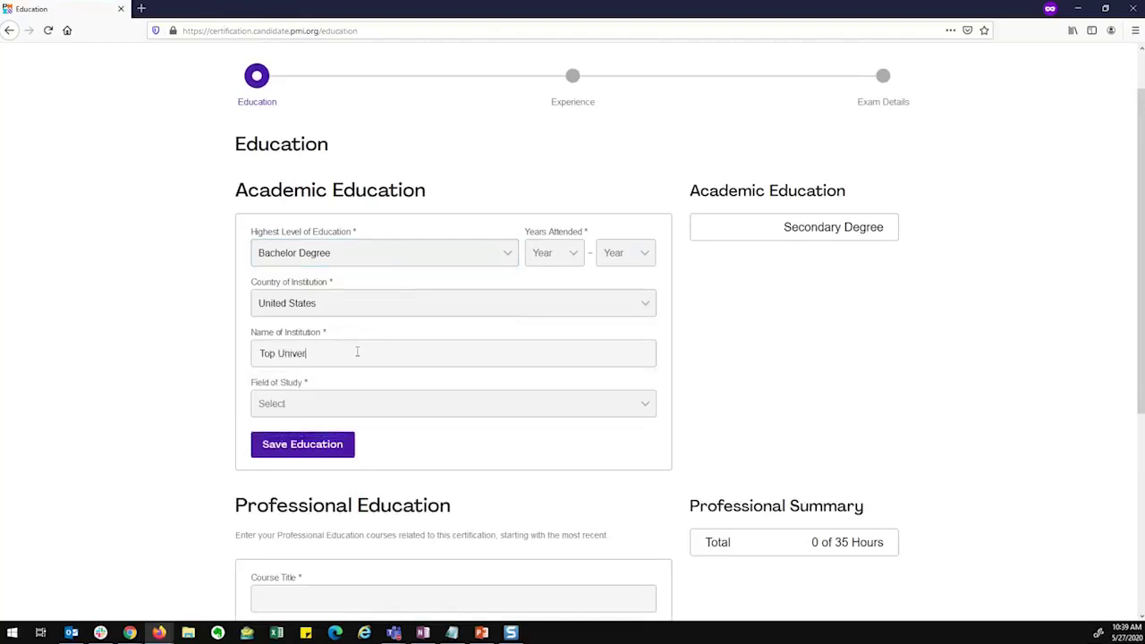
text(sity)
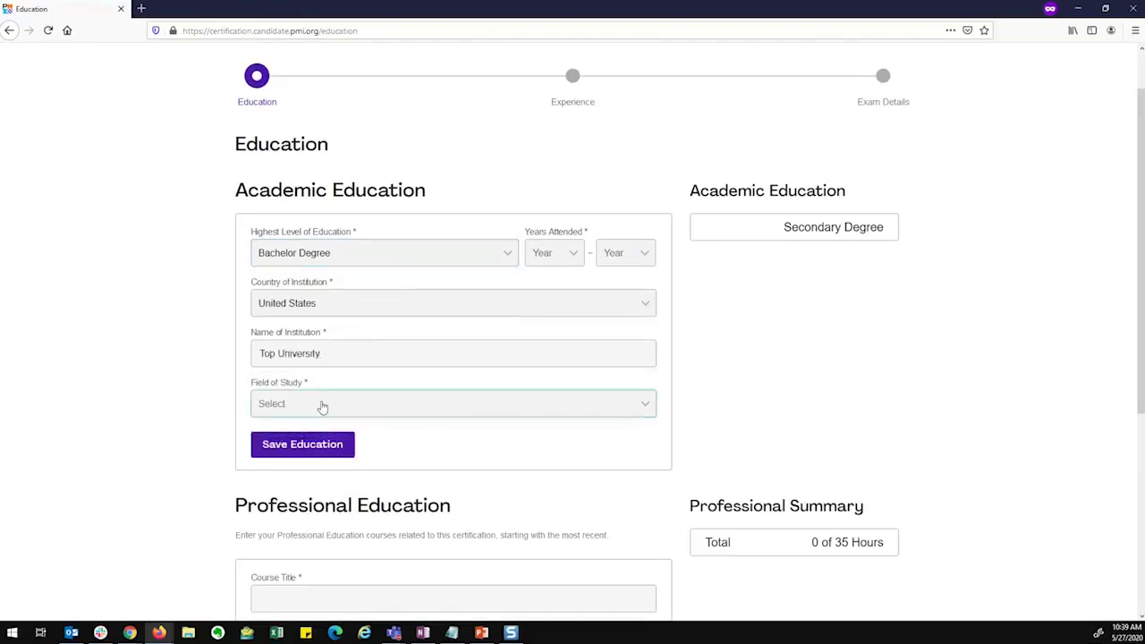
click(323, 404)
click(300, 489)
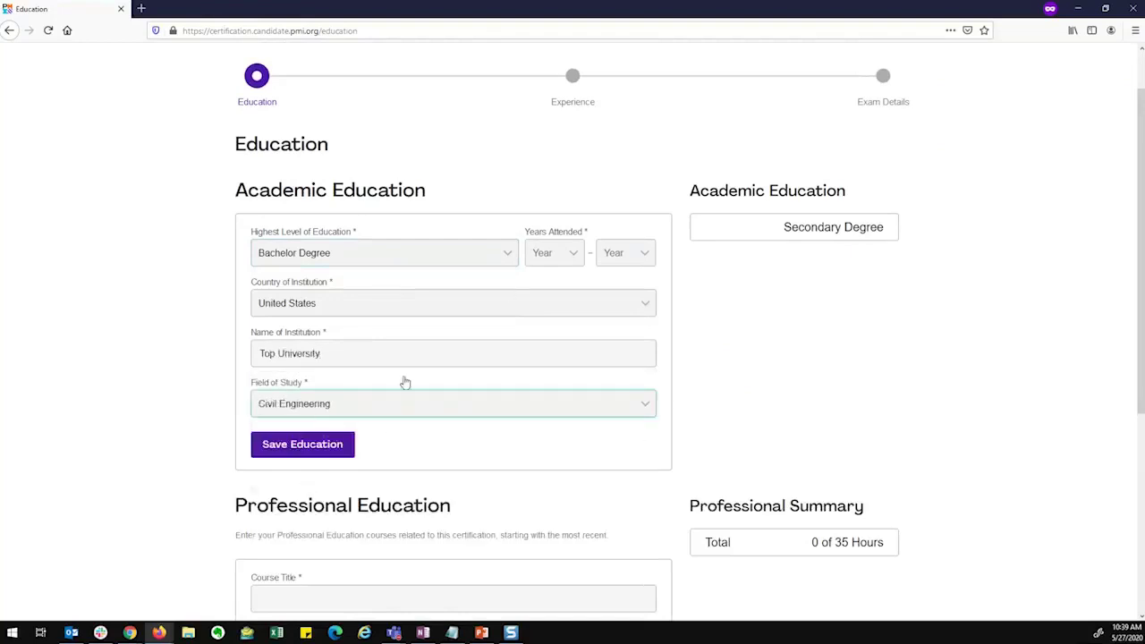
- Set the years attended to 2013–2020 and save the academic education entry
click(546, 255)
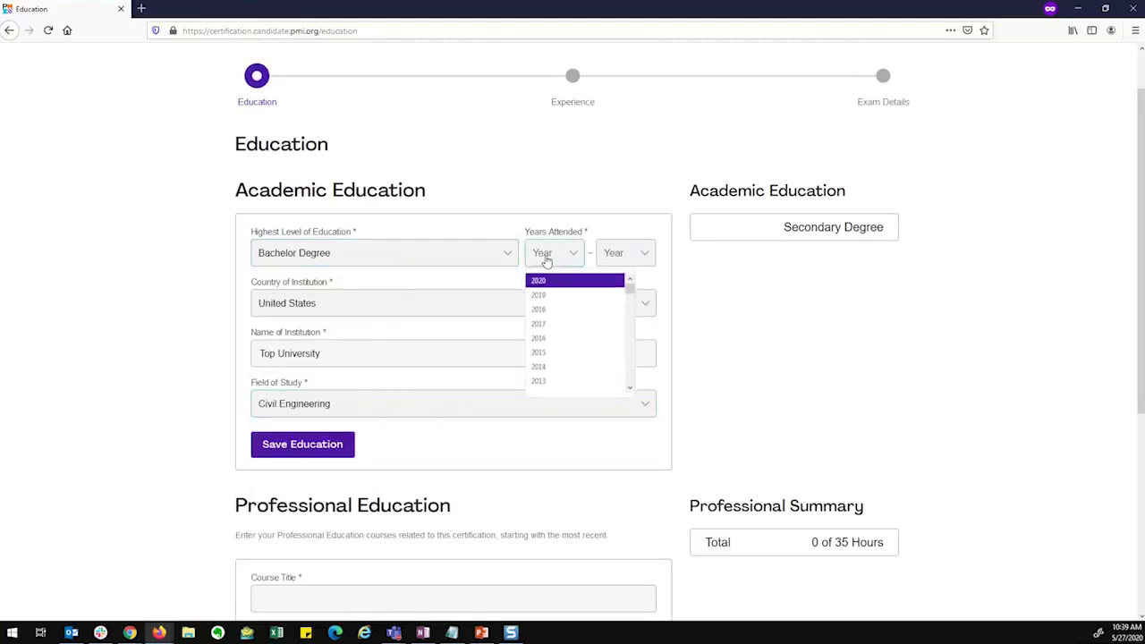
click(542, 381)
click(621, 255)
click(617, 281)
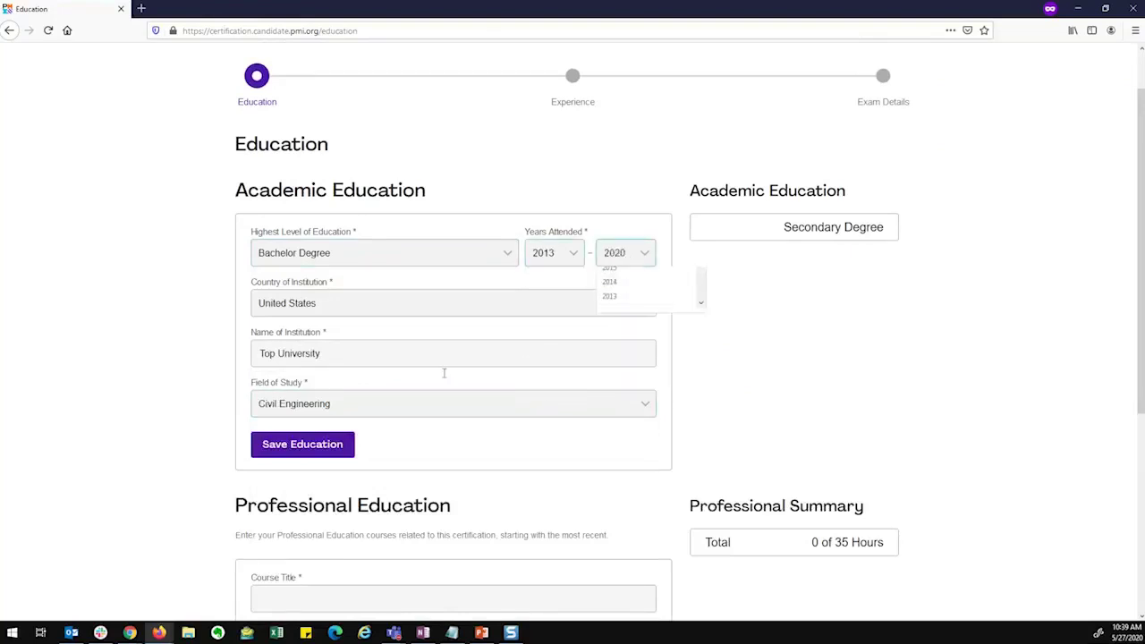
click(308, 450)
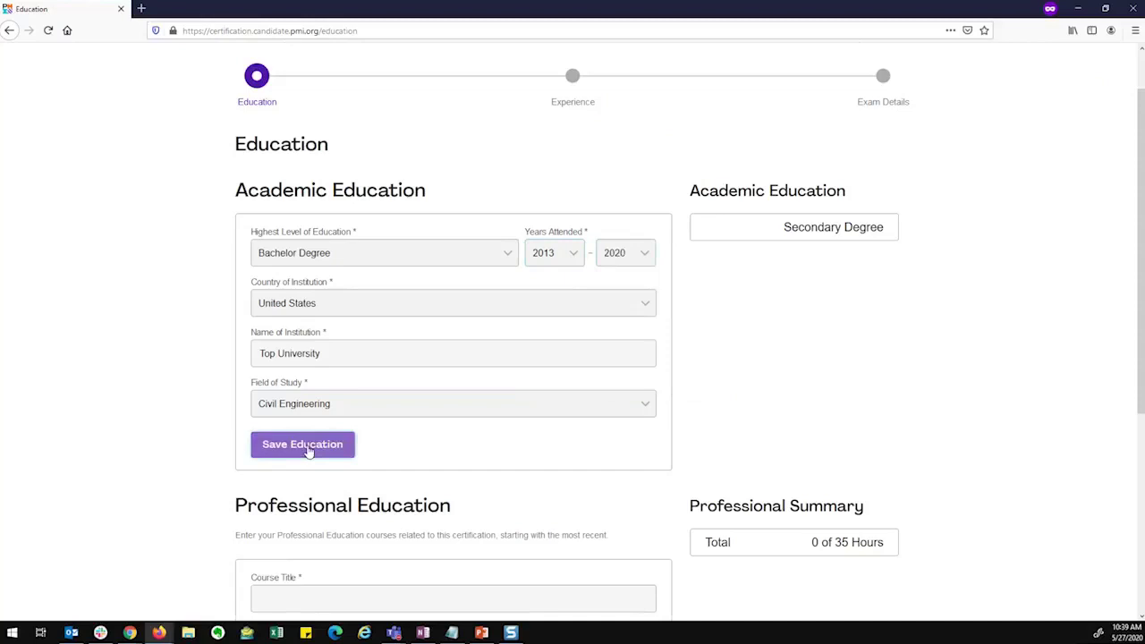
- Enter the professional education course title PMP Prep Bootcamp with PMI as the provider
scroll(367, 430, down, 3)
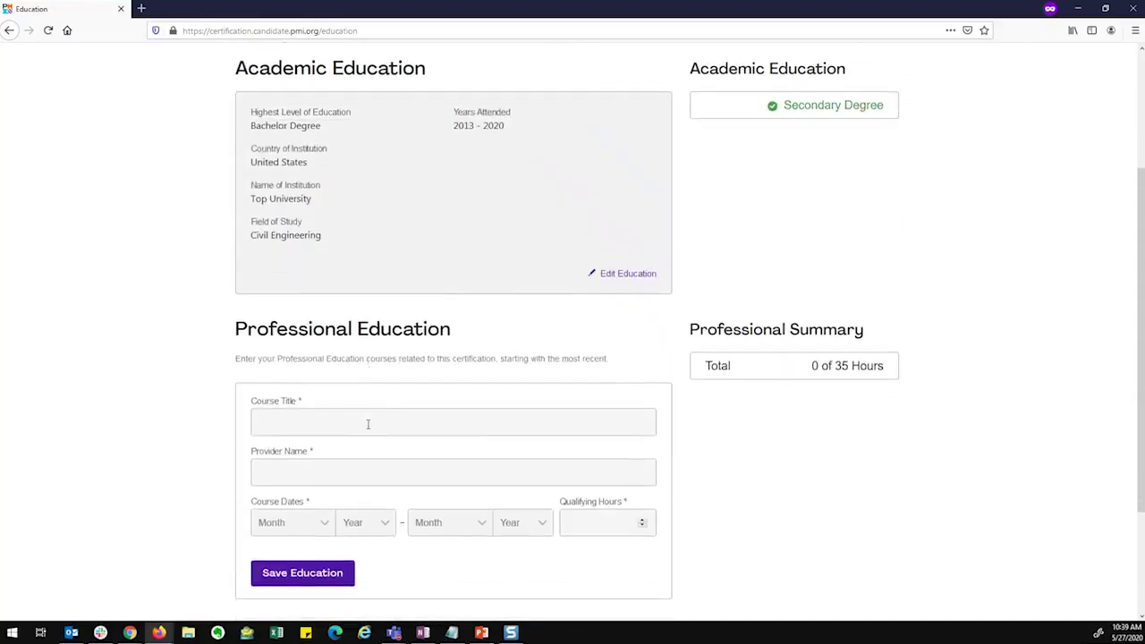
scroll(362, 428, up, 4)
scroll(362, 429, down, 3)
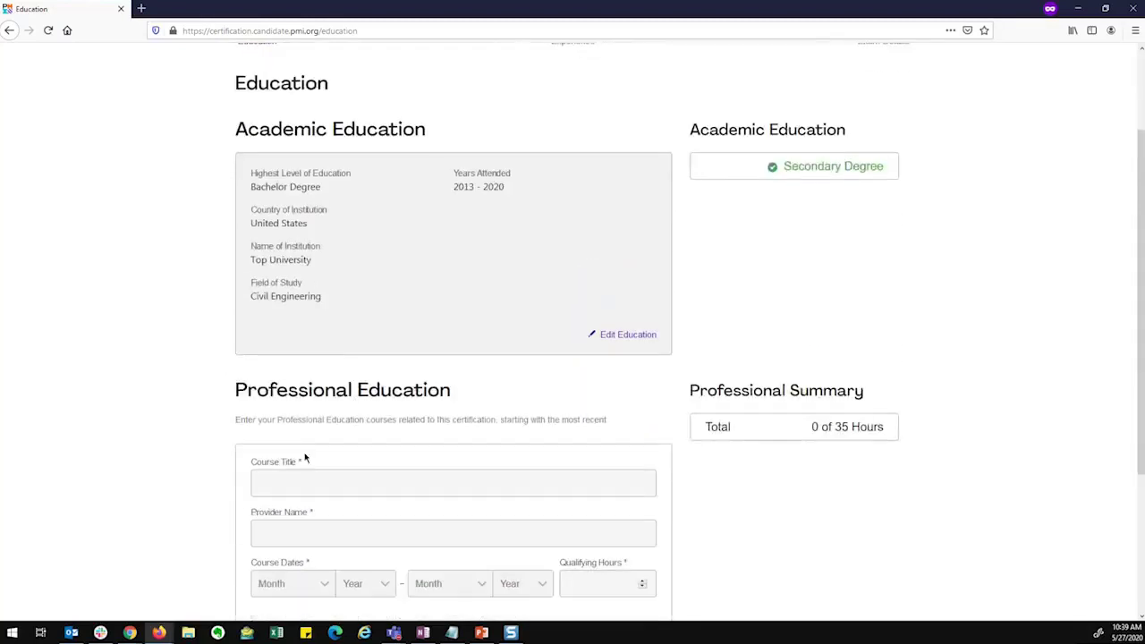
scroll(360, 431, down, 3)
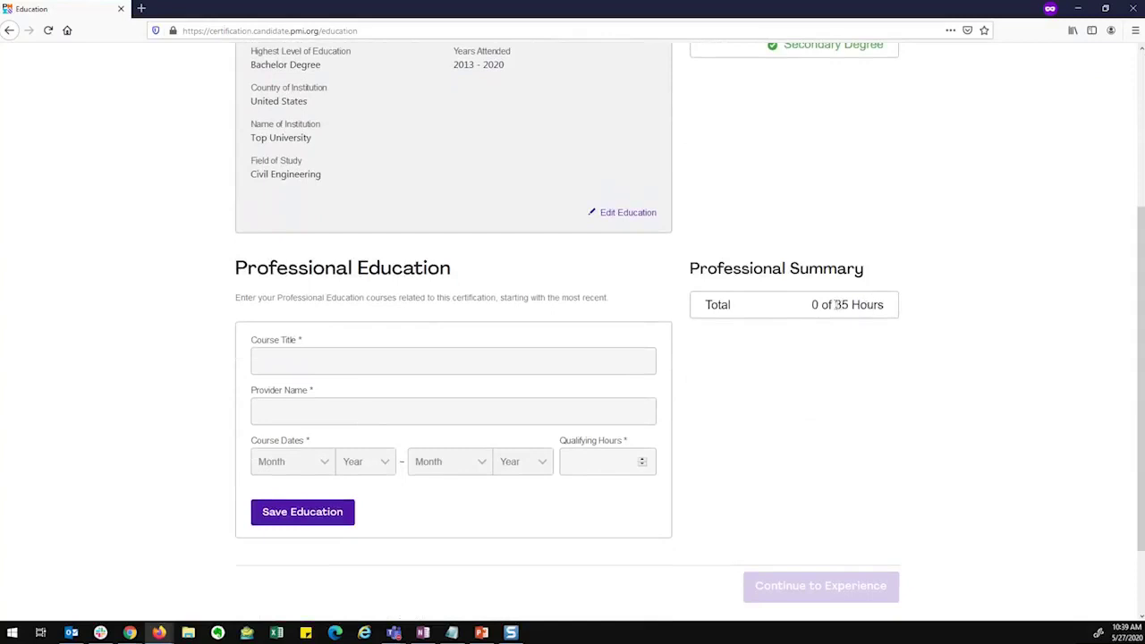
click(320, 363)
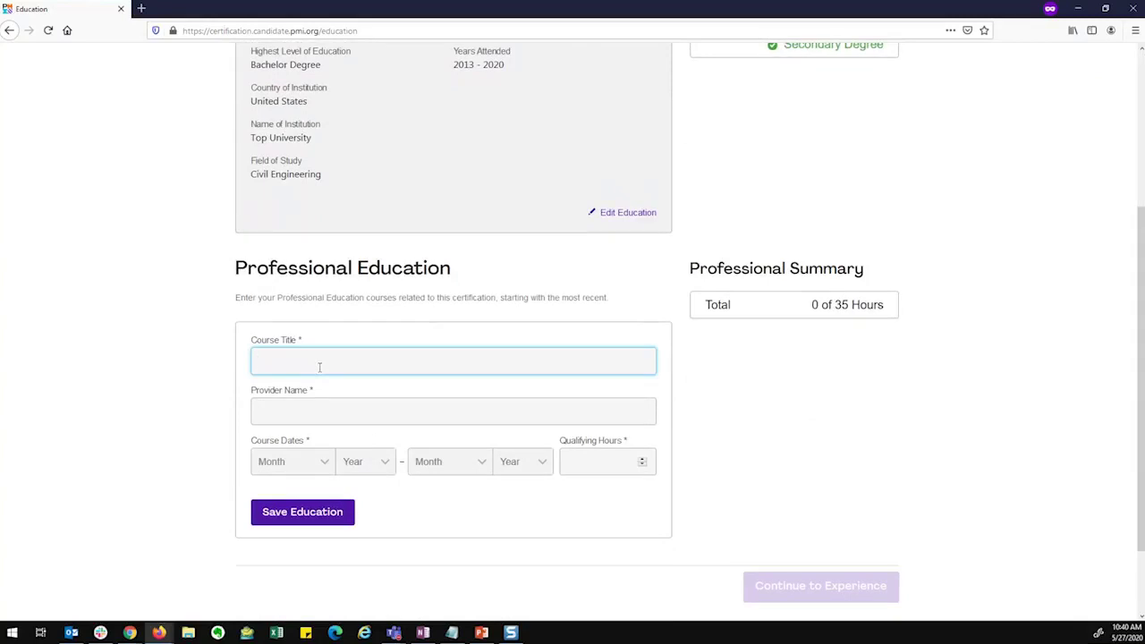
text(PMP Prep Bootcamp)
key(Tab)
text(PMI)
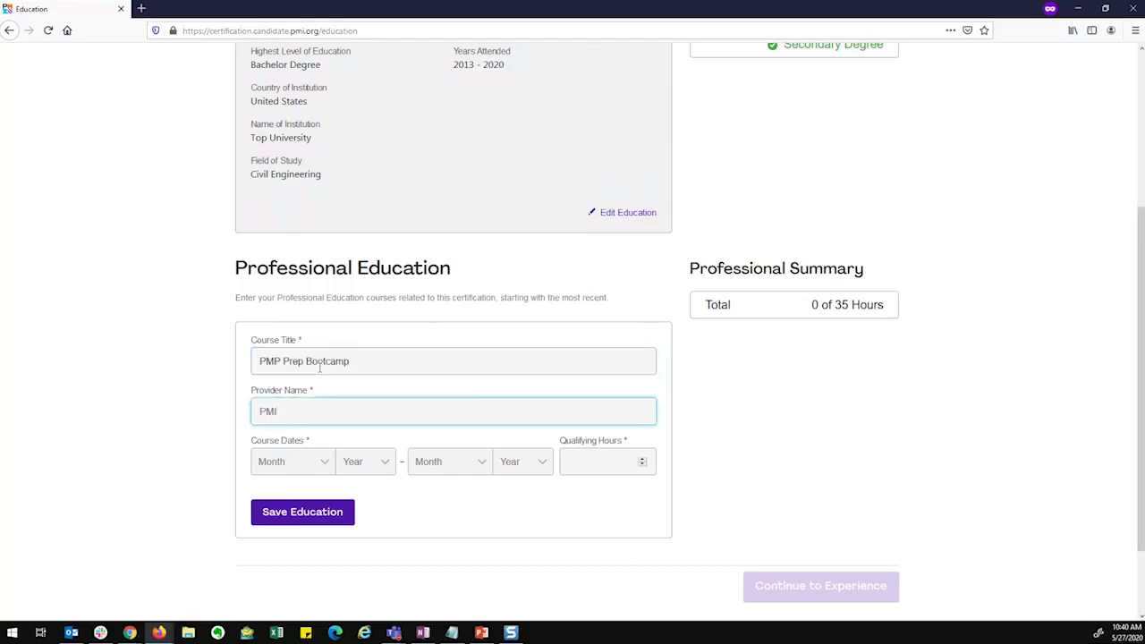
- Set the course dates from August 2015 to April 2016
click(308, 464)
click(289, 581)
click(365, 462)
click(385, 538)
click(457, 464)
click(447, 535)
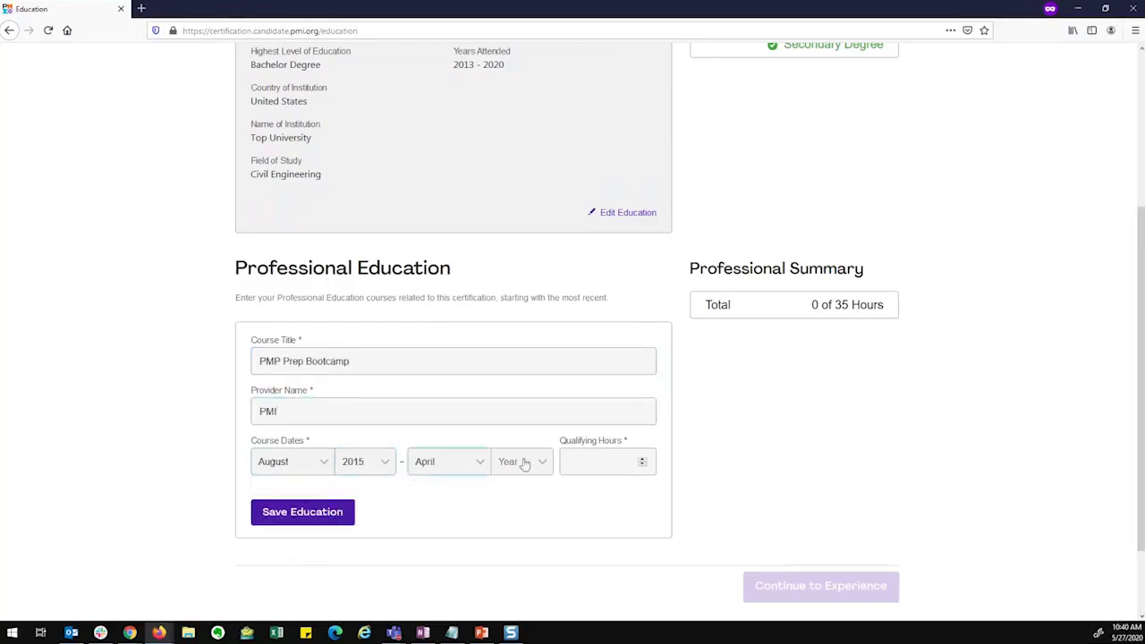
click(525, 463)
click(524, 523)
- Set the course's qualifying hours to 40 and save the professional education entry
click(618, 461)
text(40)
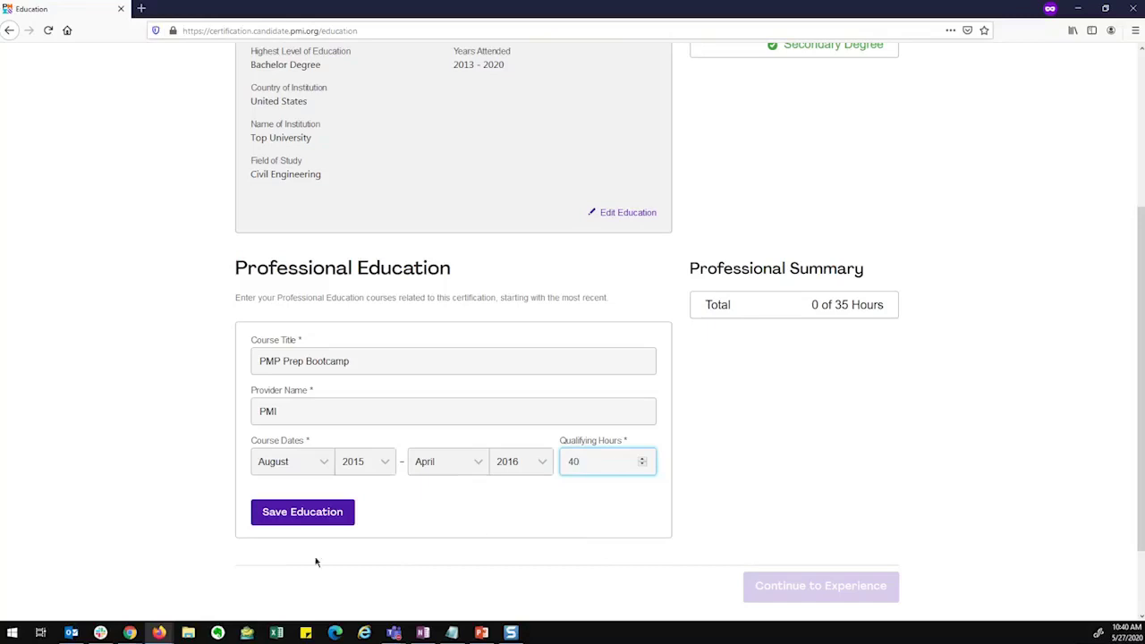
click(301, 516)
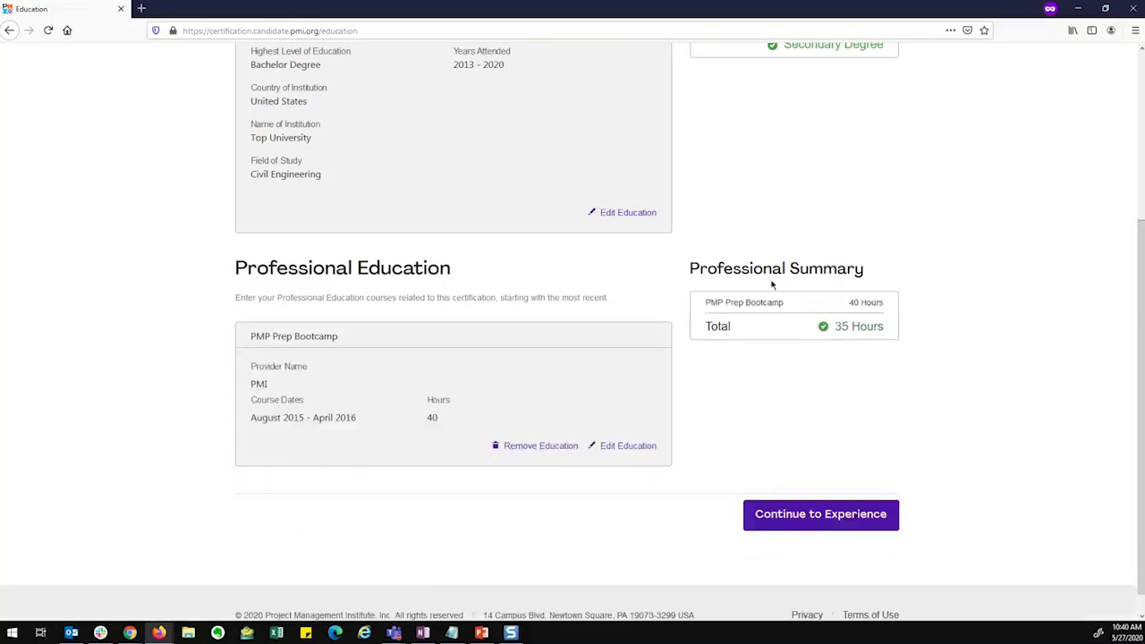
- Continue to the Experience section and enter project title PMP Job, organization Workplace and job title Project Manager
scroll(864, 337, up, 1)
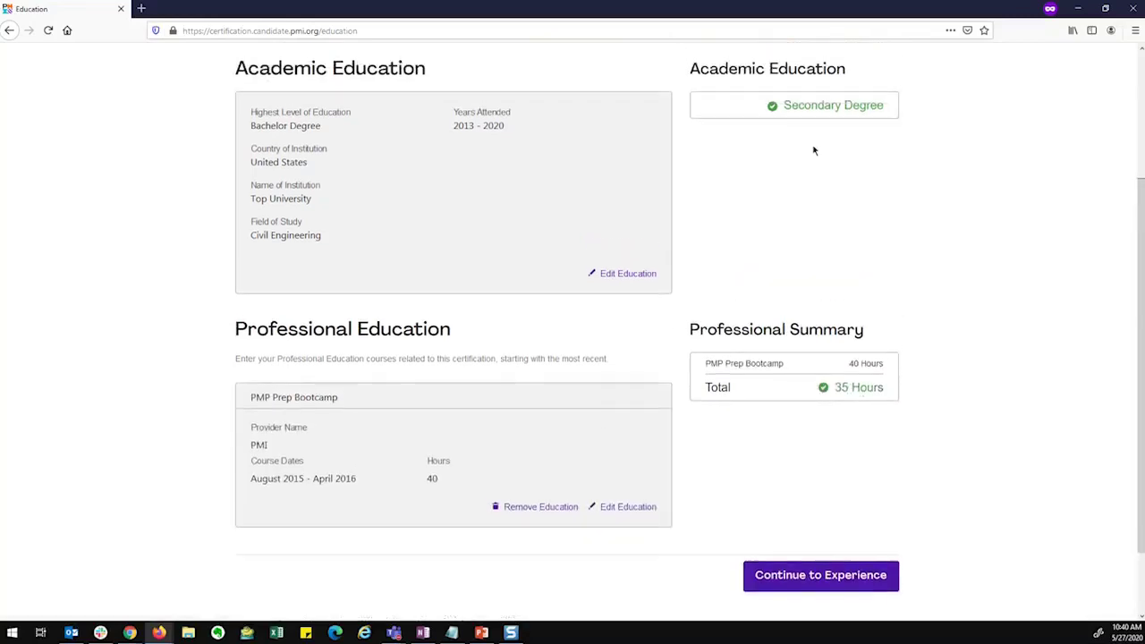
click(802, 577)
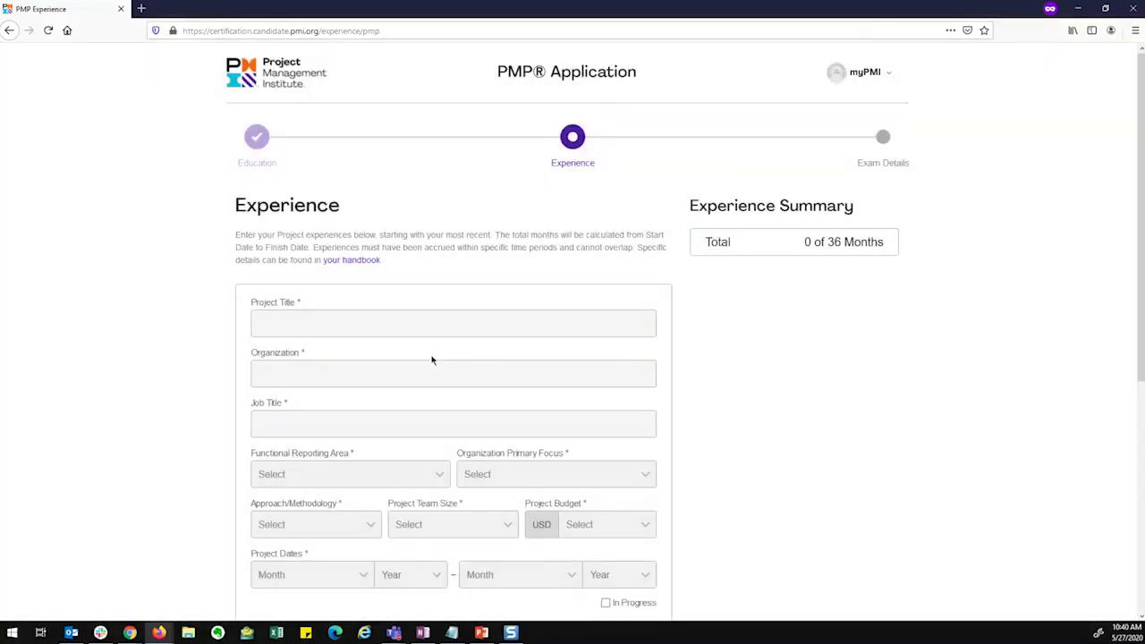
scroll(347, 346, down, 1)
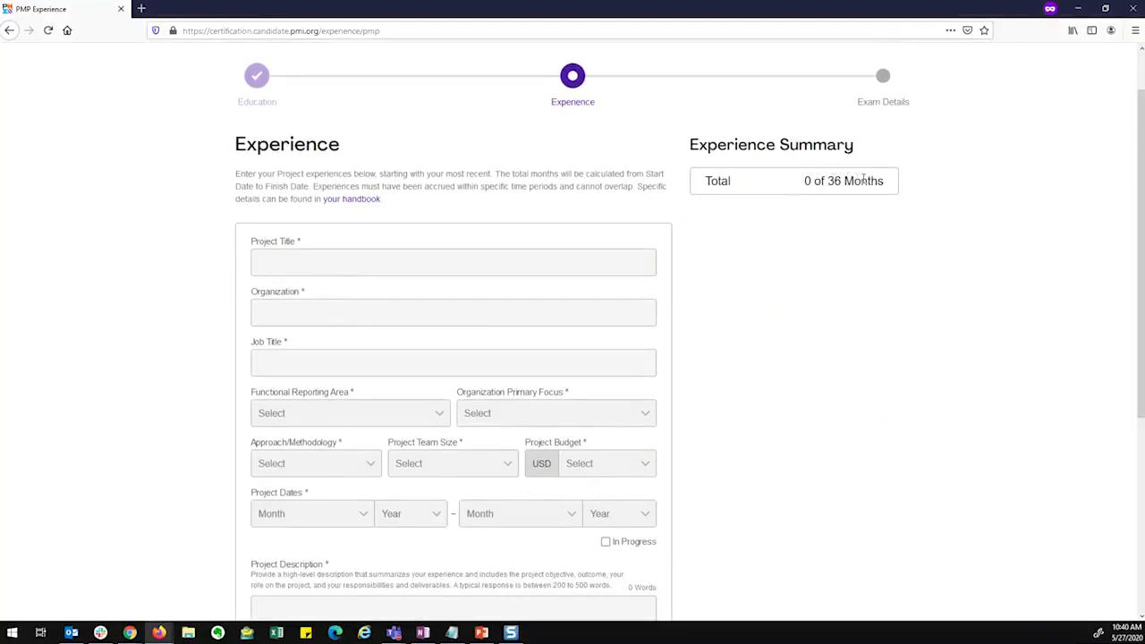
click(346, 265)
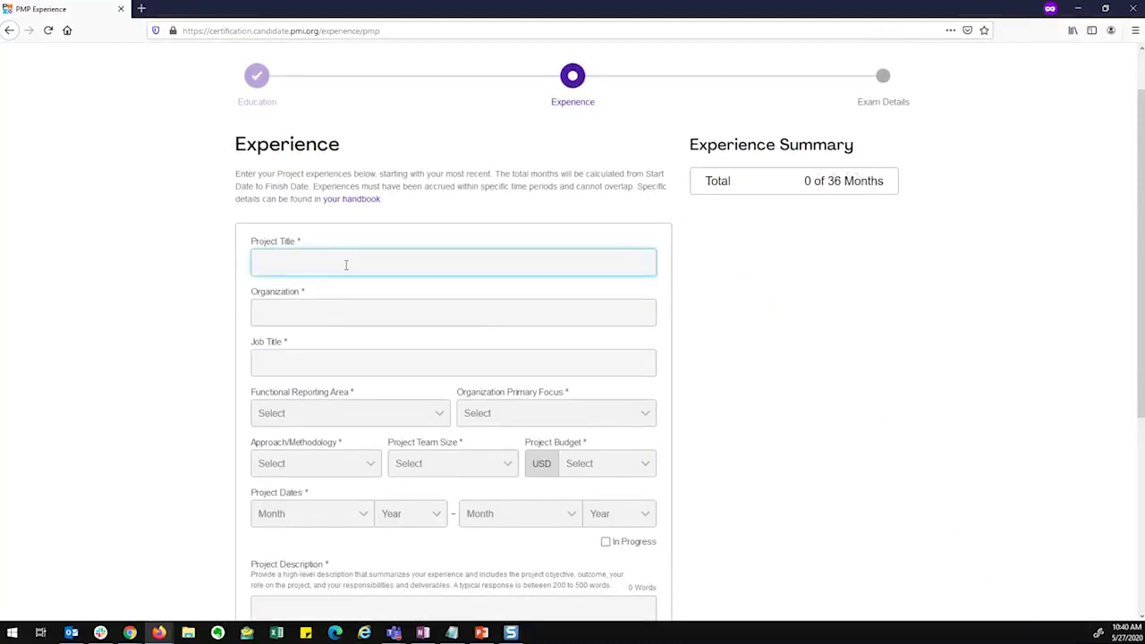
text(PMP Job)
click(319, 322)
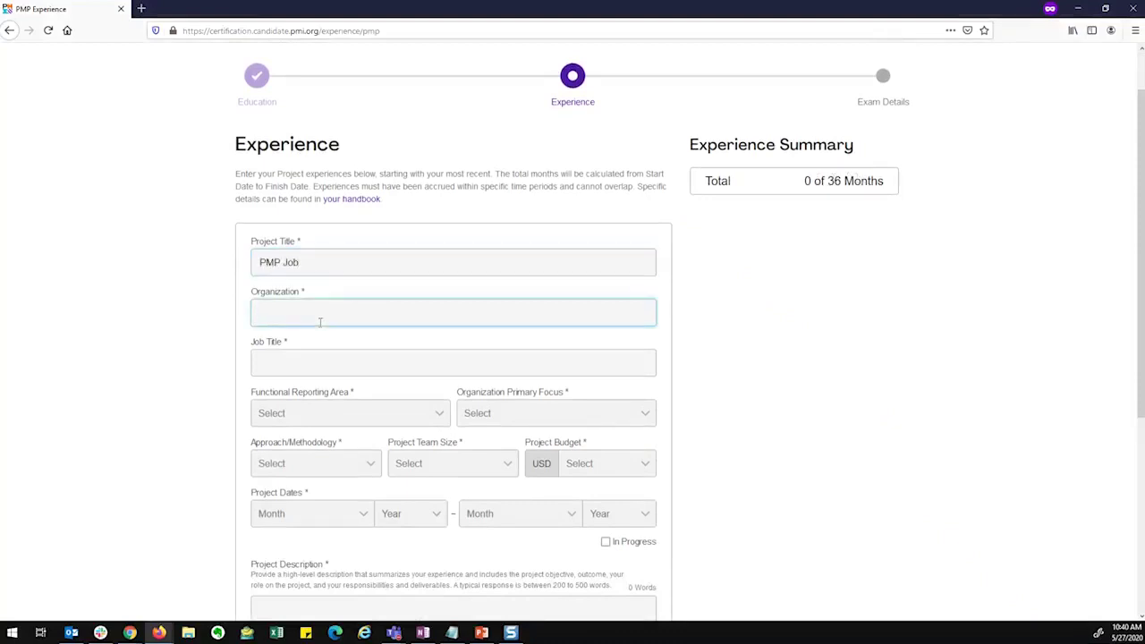
text(Workplace)
key(Tab)
text(Project Manager)
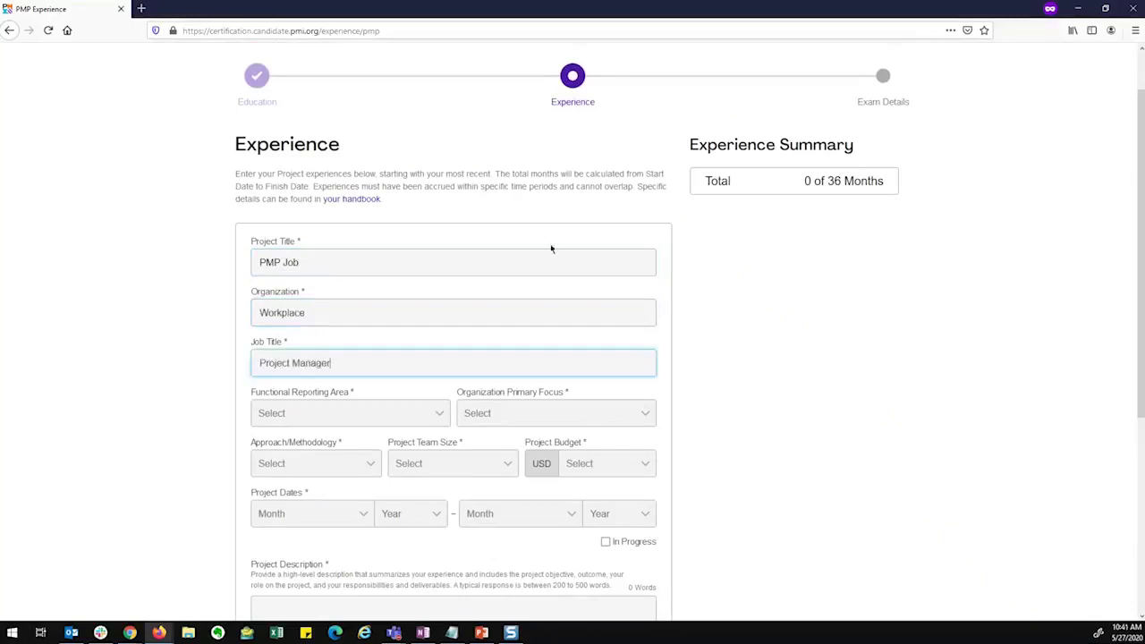
- Set the functional reporting area to Marketing and the organization's primary focus to Construction
scroll(551, 269, down, 3)
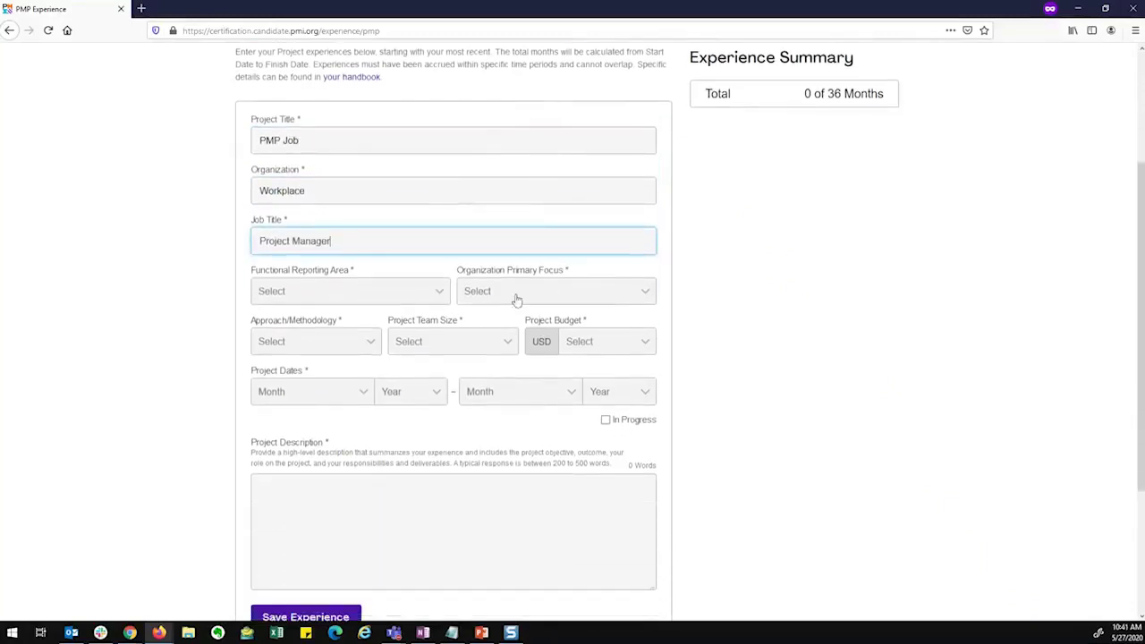
click(416, 300)
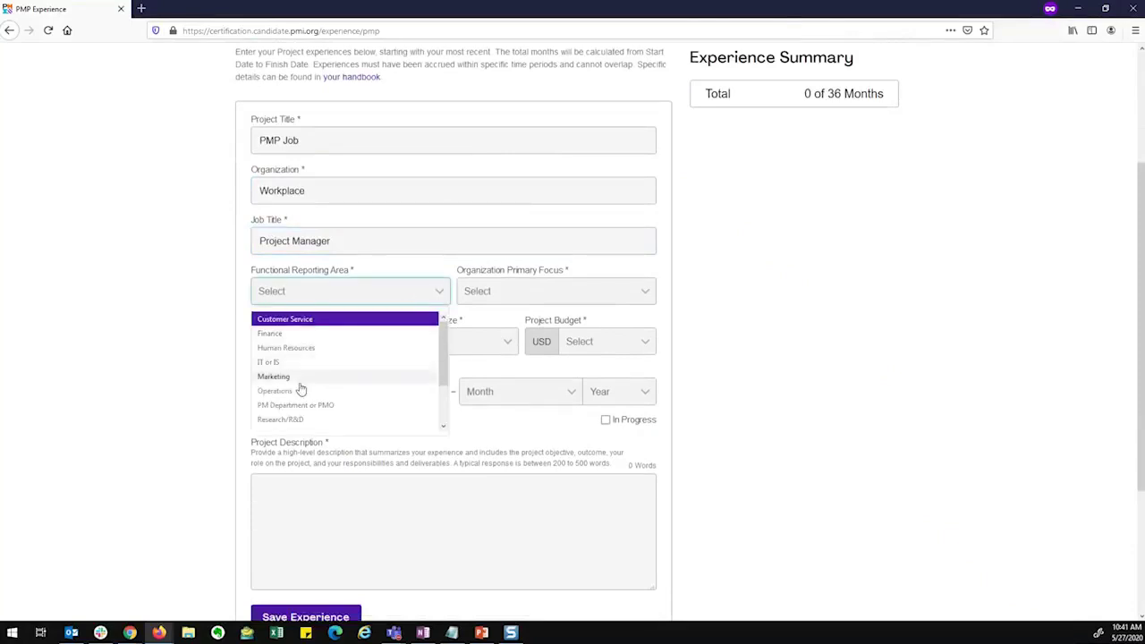
click(302, 380)
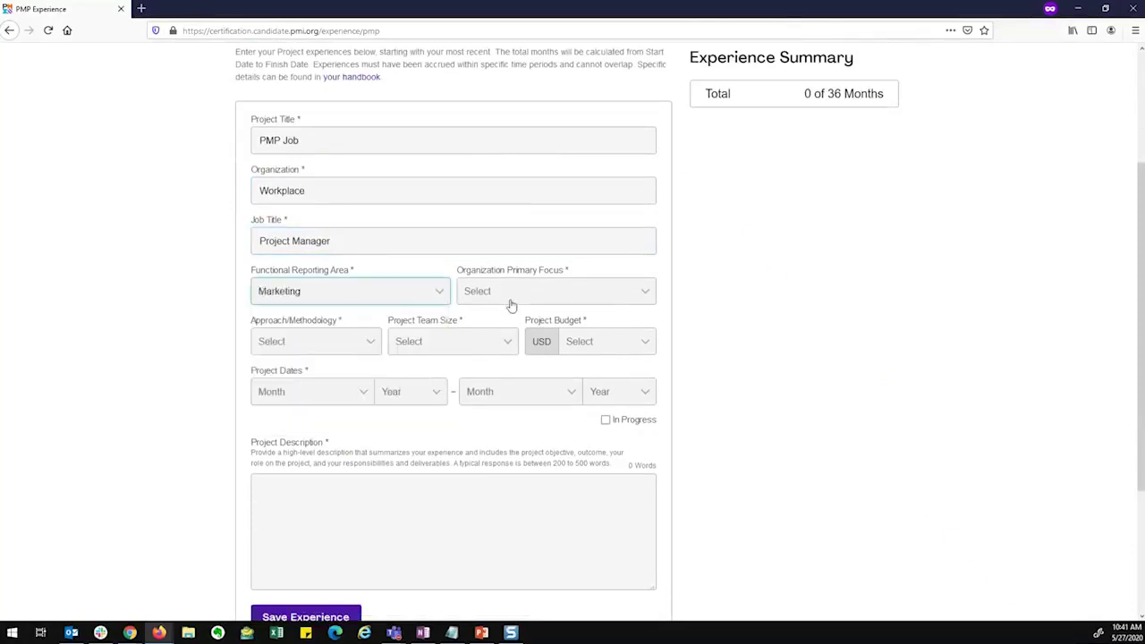
click(545, 295)
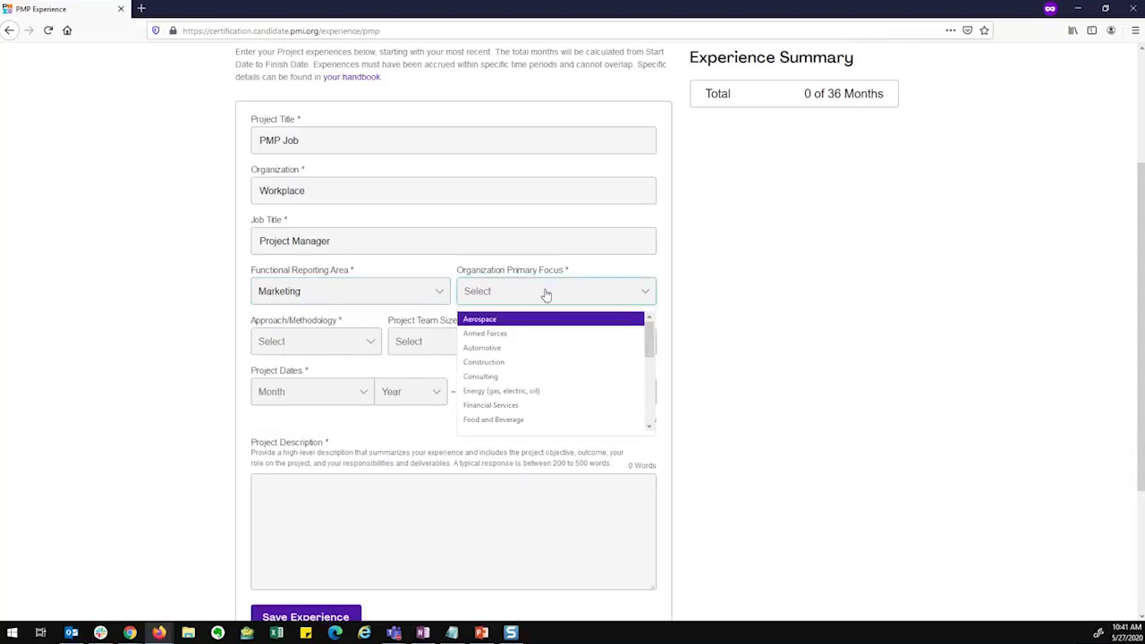
click(498, 362)
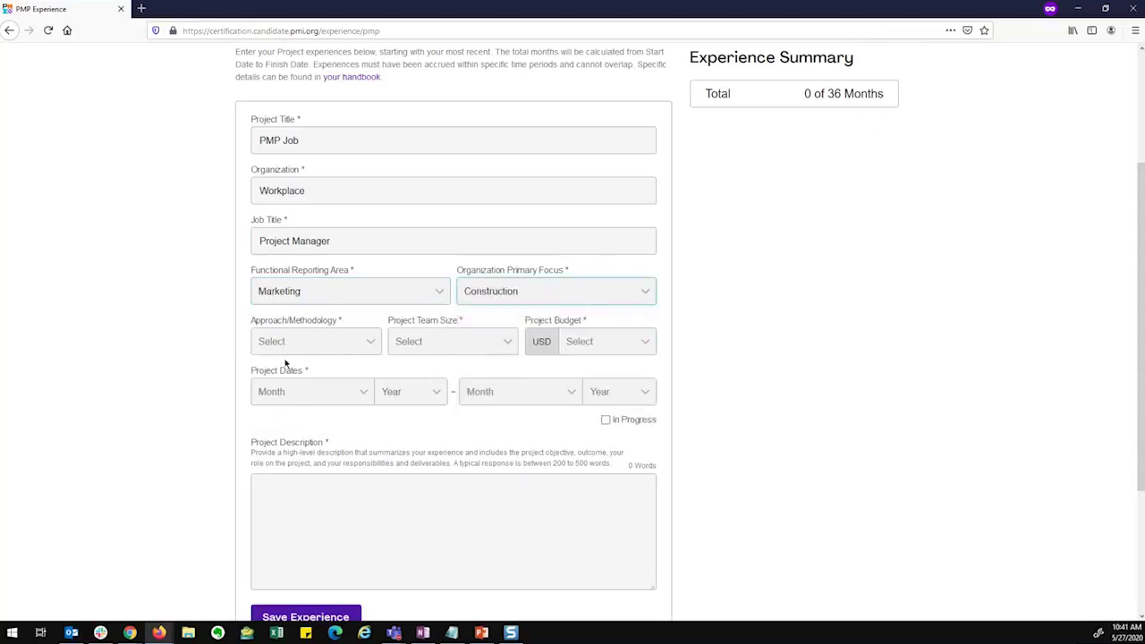
- Set the project's approach to Hybrid, team size to 10 to 14 and budget to $10M-$25M
click(358, 341)
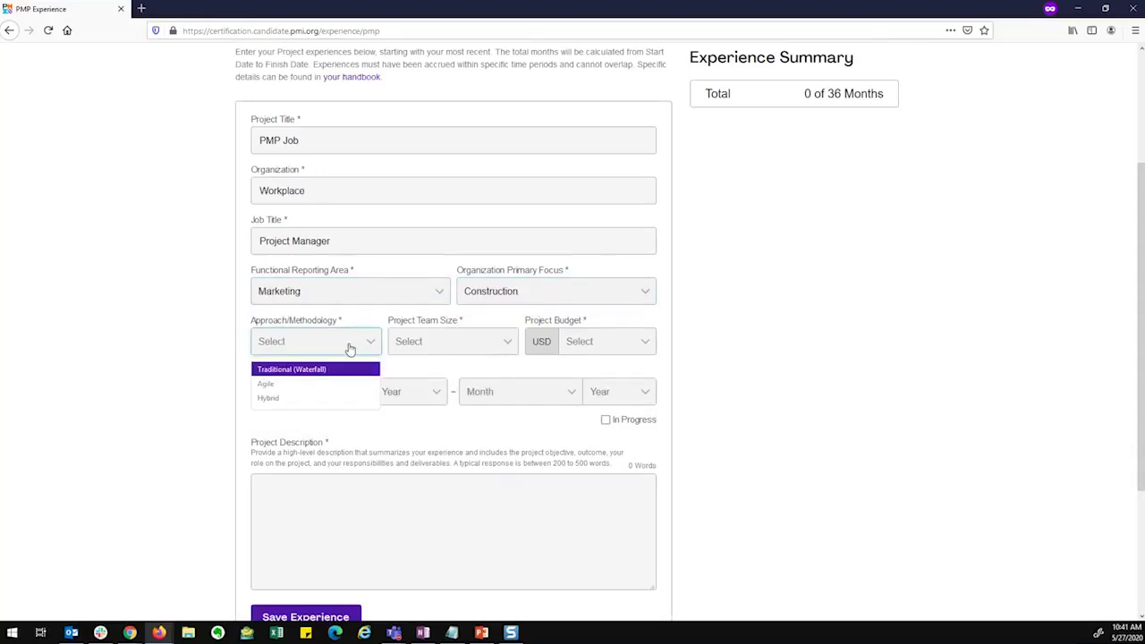
click(297, 399)
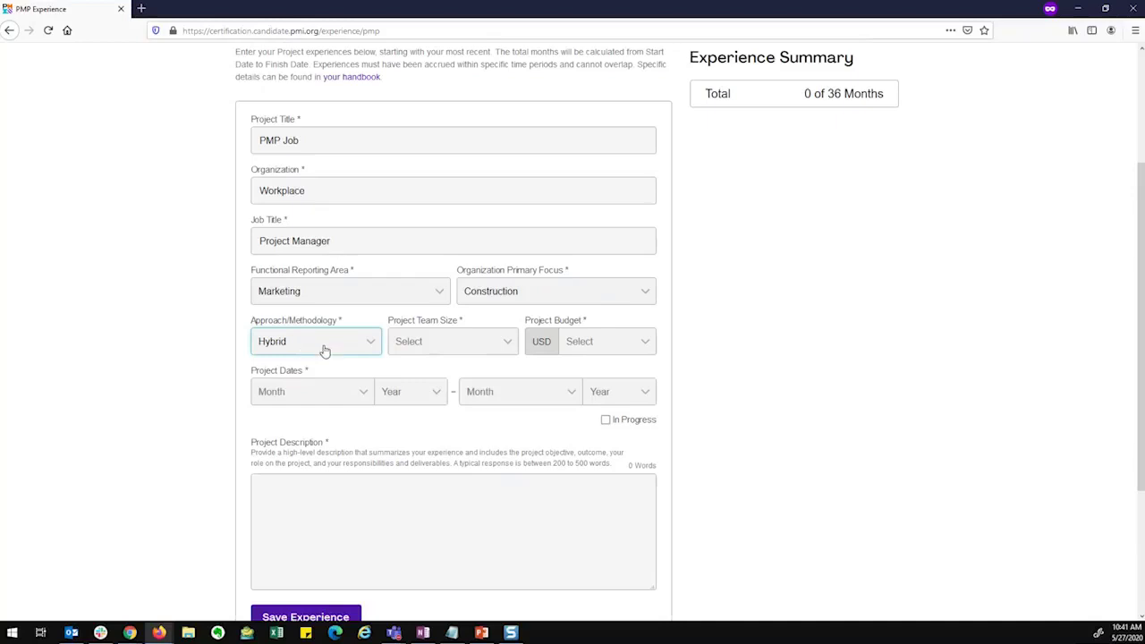
click(488, 344)
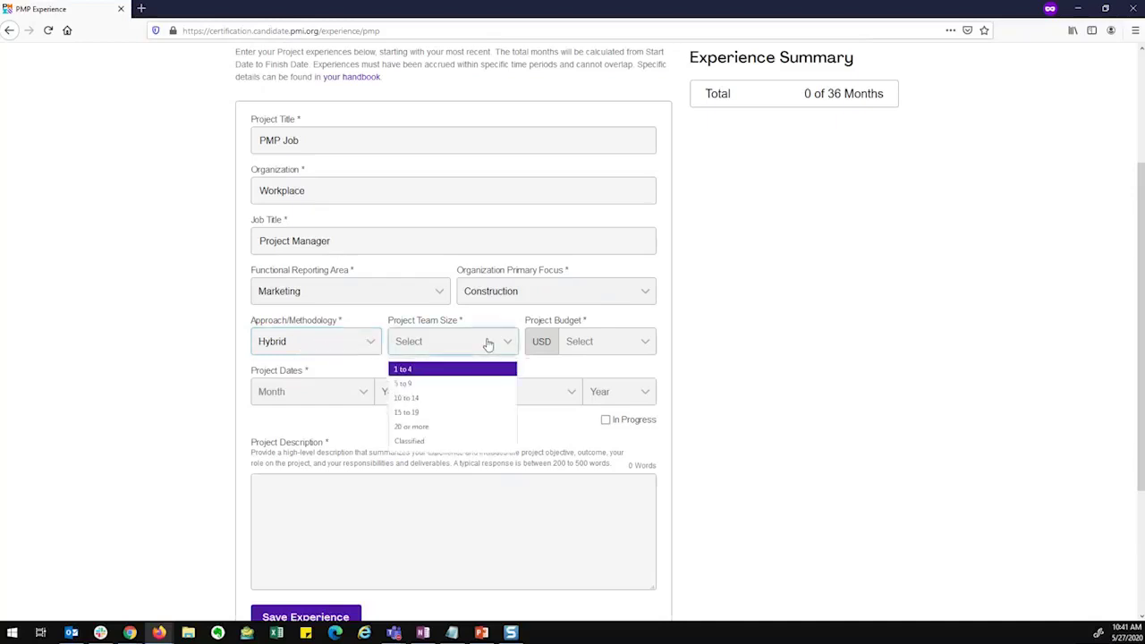
click(429, 399)
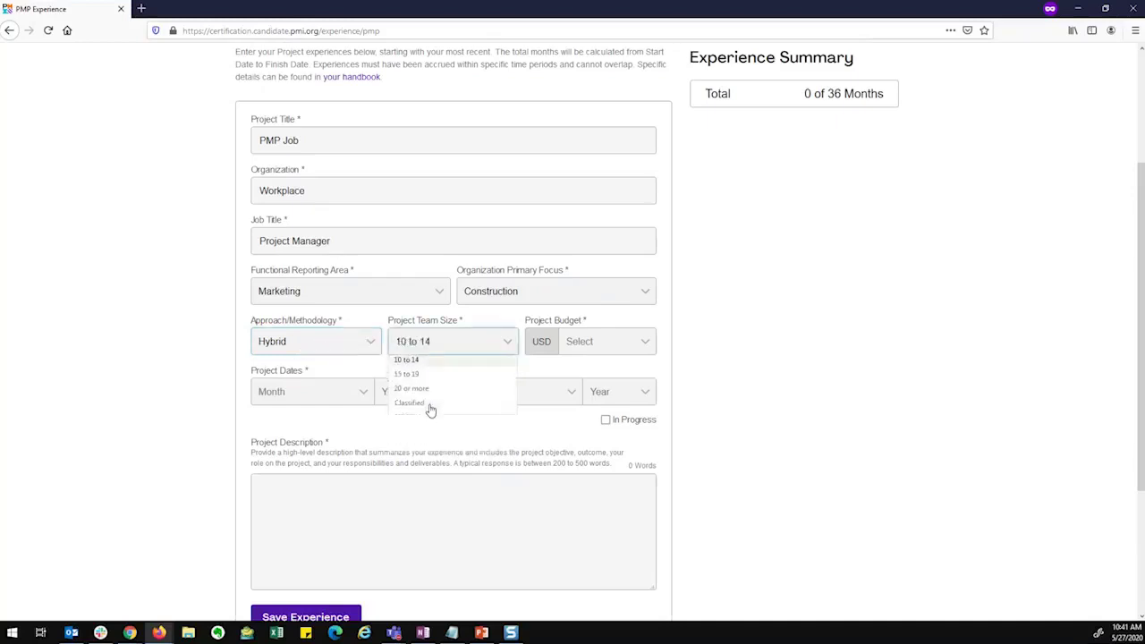
click(626, 340)
click(604, 414)
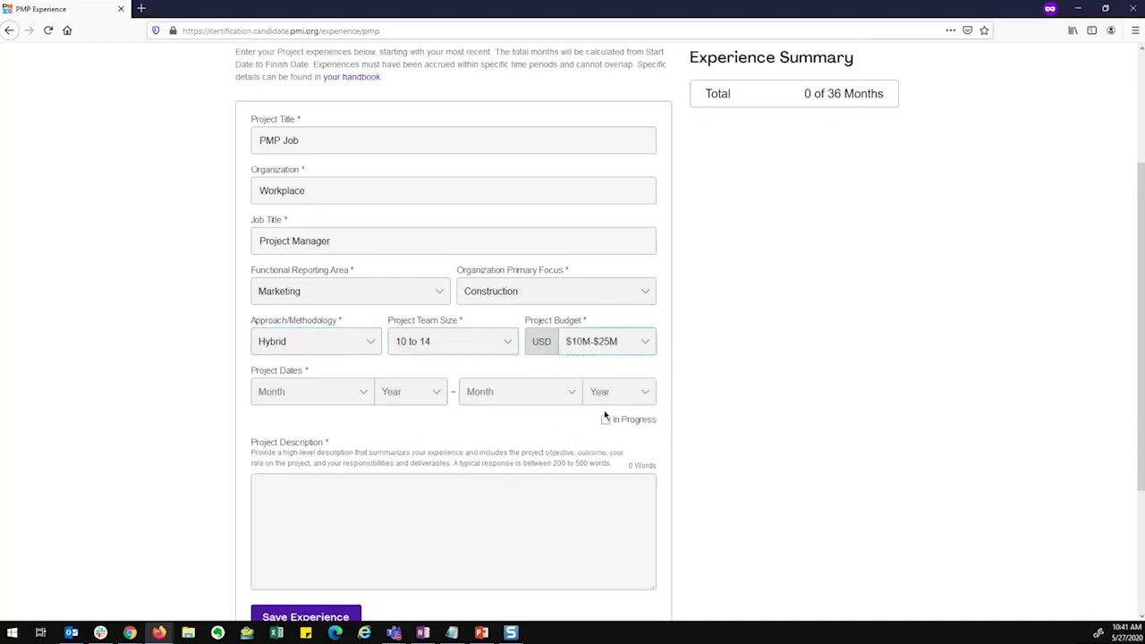
- Set the project's start date to October 2011
click(346, 397)
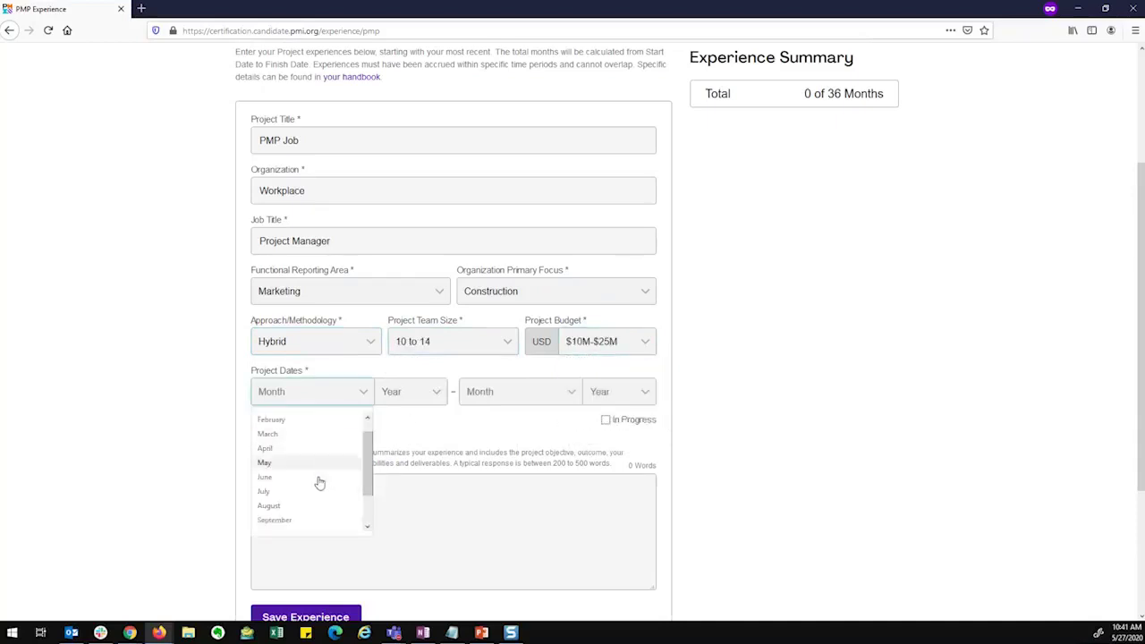
scroll(317, 488, down, 2)
click(300, 496)
click(420, 397)
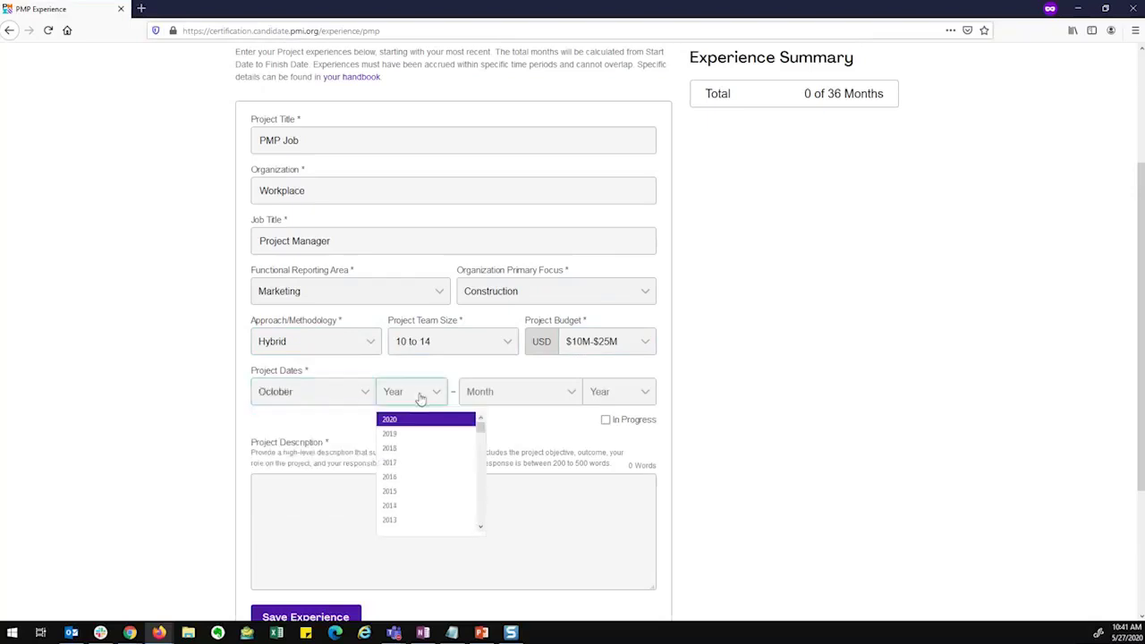
scroll(409, 484, down, 2)
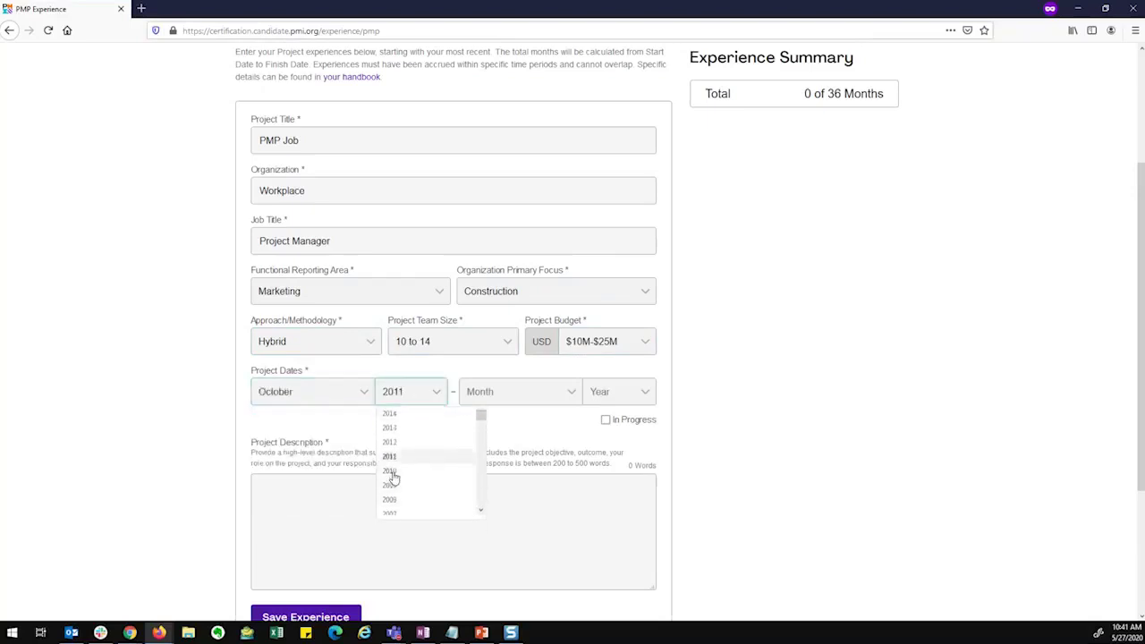
click(390, 474)
- Set the project's finish date to January 2020
click(542, 399)
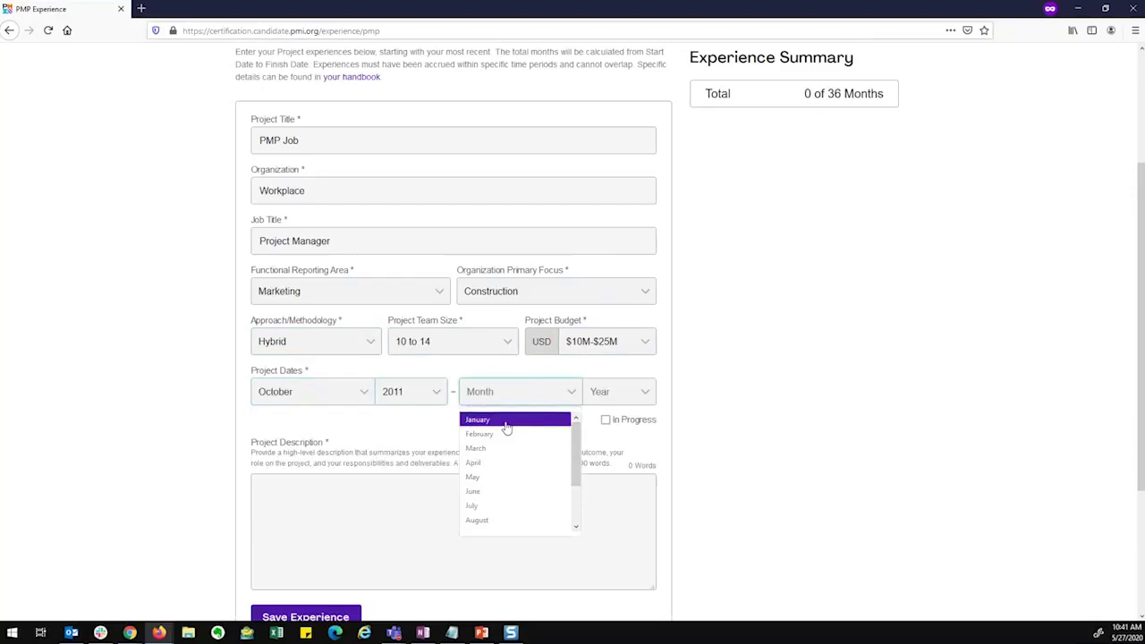
click(526, 420)
click(637, 392)
click(617, 419)
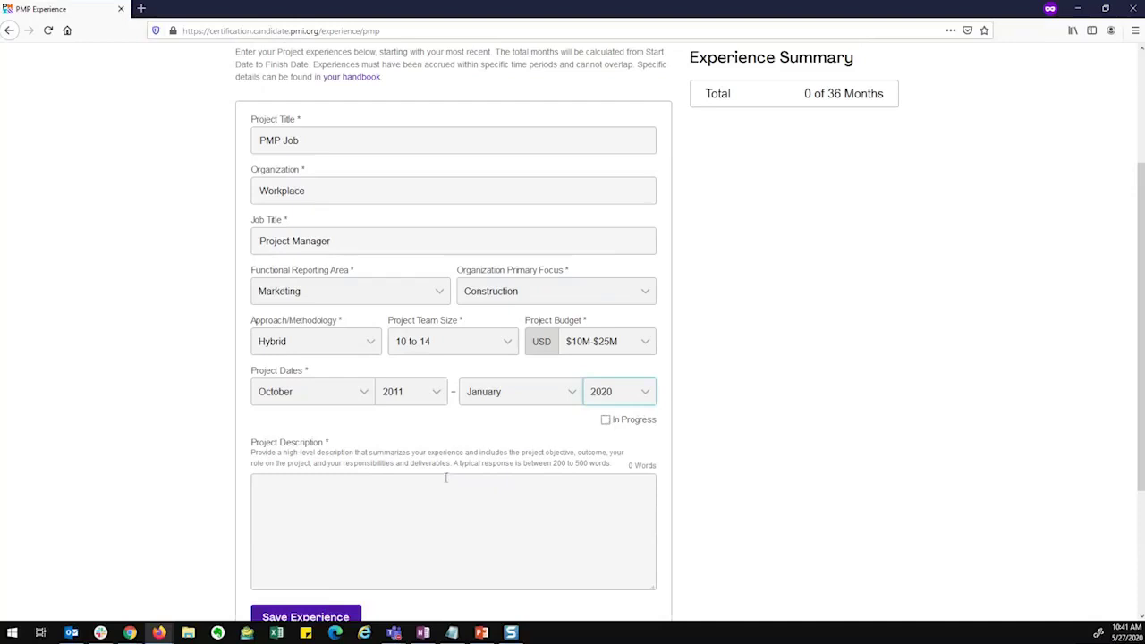
- Fill the project description with repeated copies of the field's guidance text and save the experience entry
scroll(445, 475, down, 1)
drag(612, 404, 575, 402)
drag(358, 435, 254, 393)
key(ctrl+c)
click(304, 444)
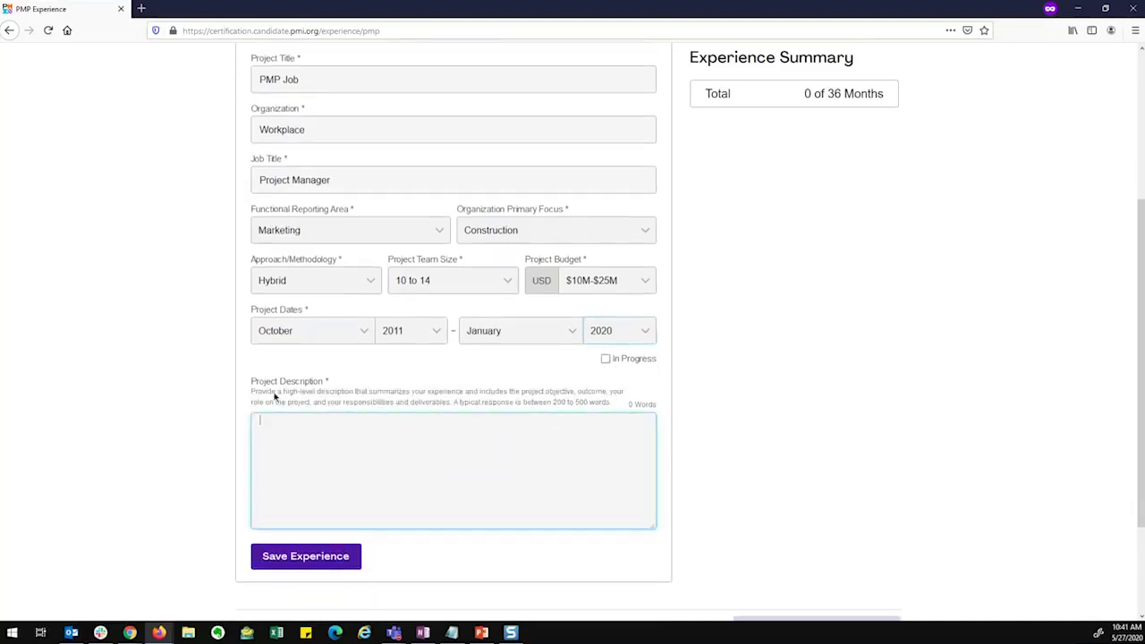
key(ctrl+v)
key(ctrl+v)
key(ctrl+v)
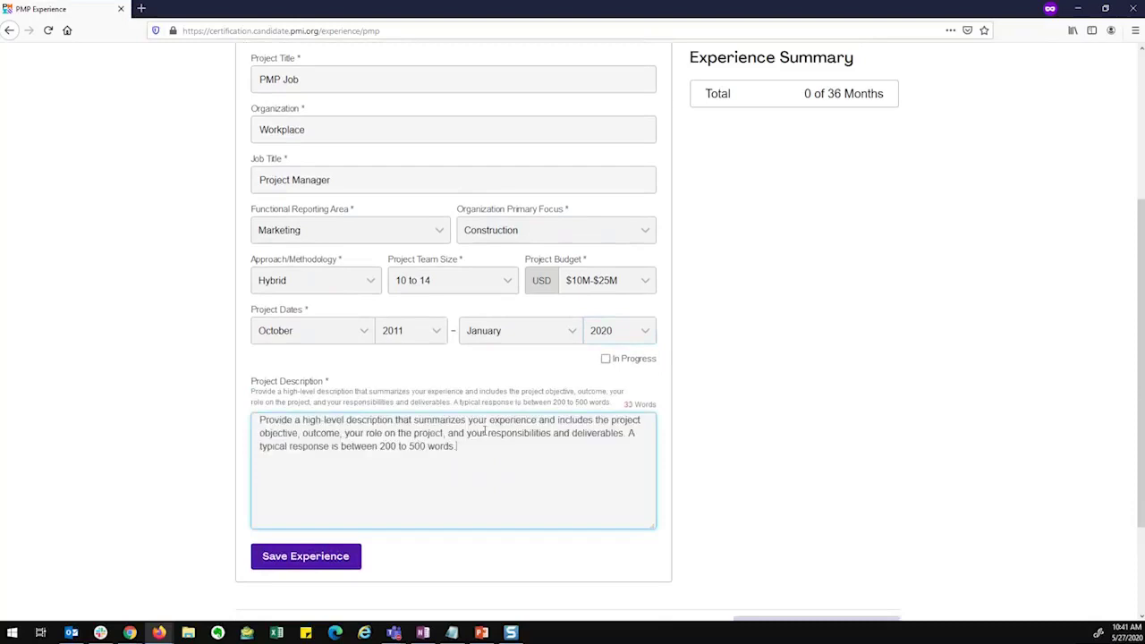
key(ctrl+v)
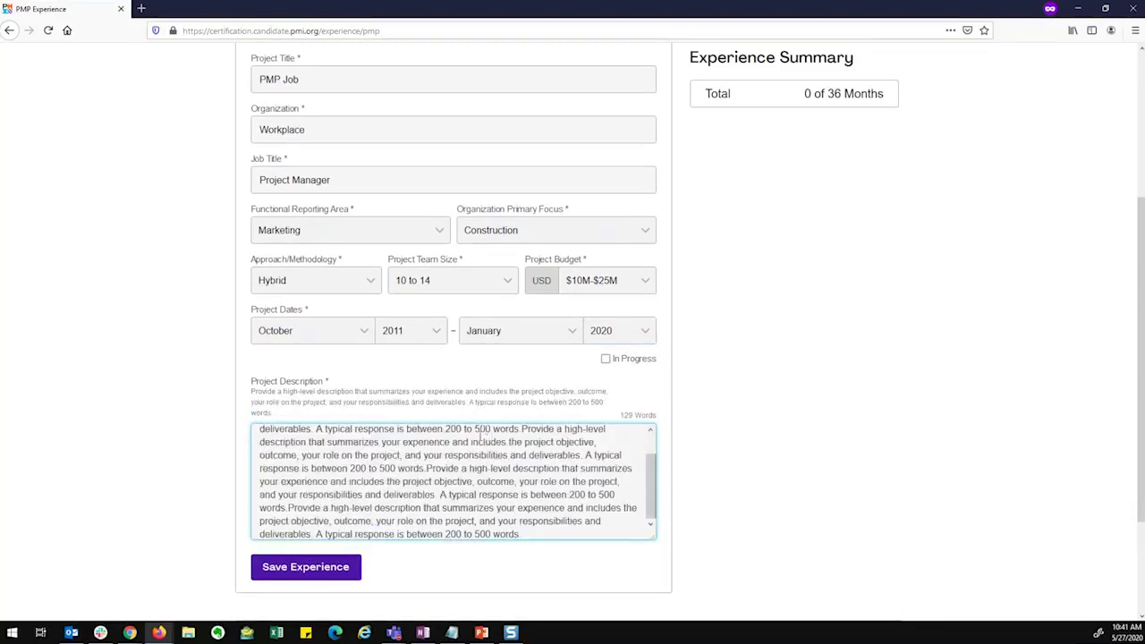
key(ctrl+v)
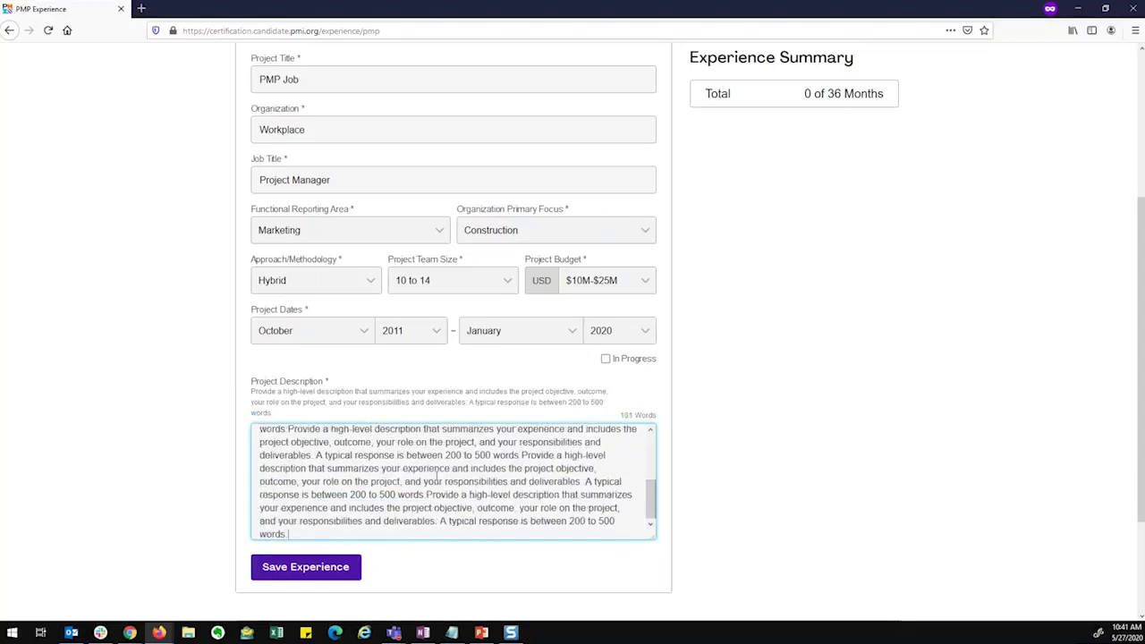
click(303, 570)
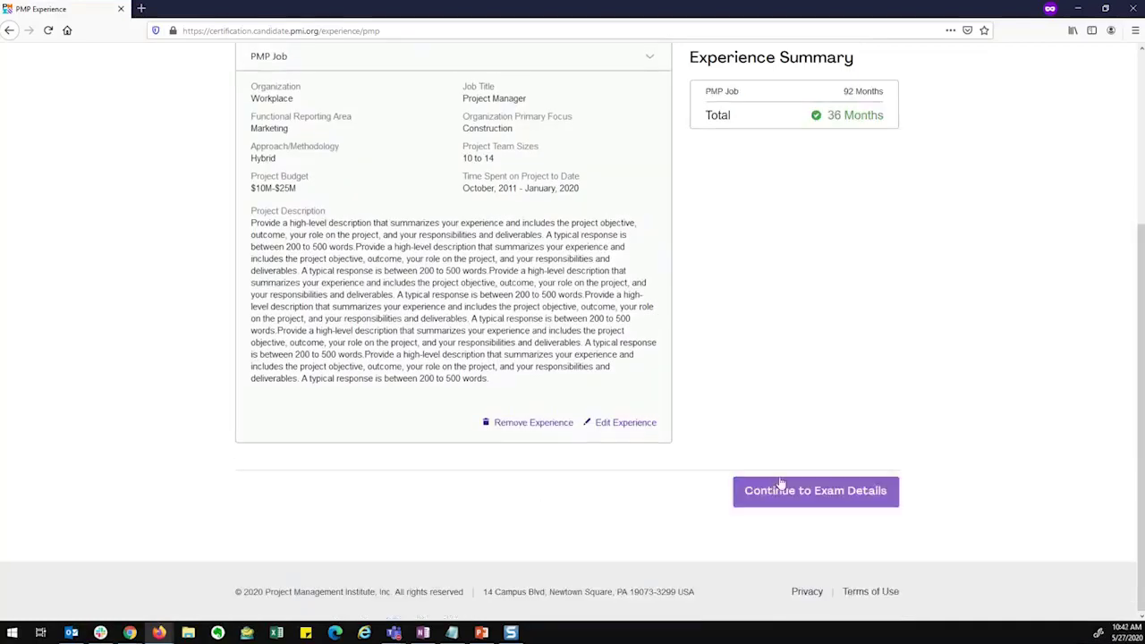
- Review the saved PMP Job experience entry and continue to Exam Details
scroll(836, 134, up, 2)
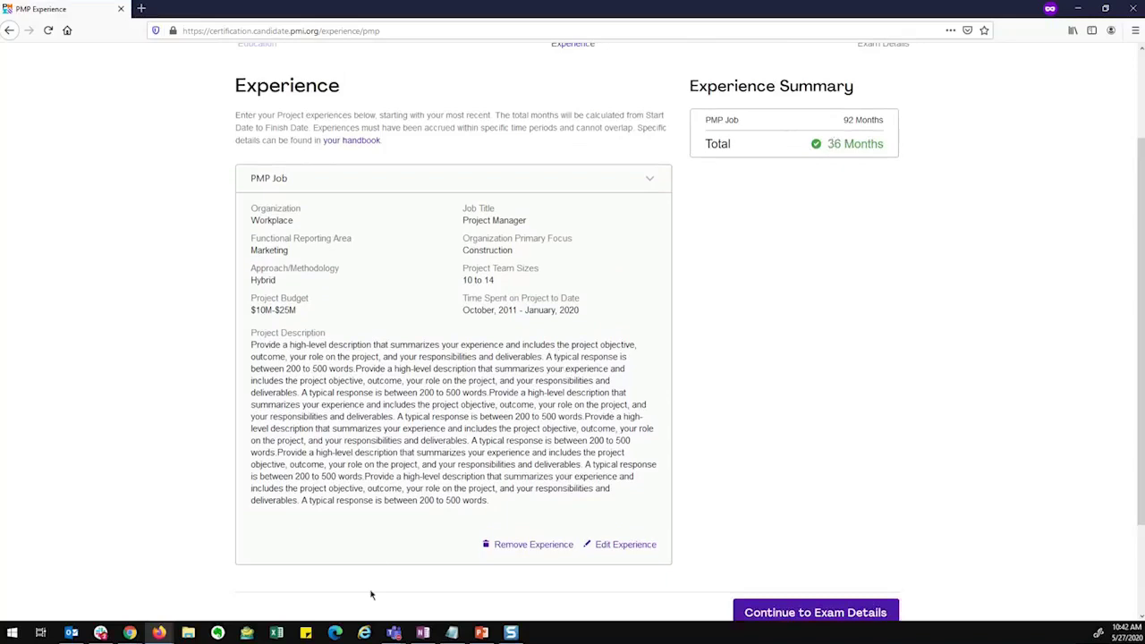
scroll(609, 514, down, 2)
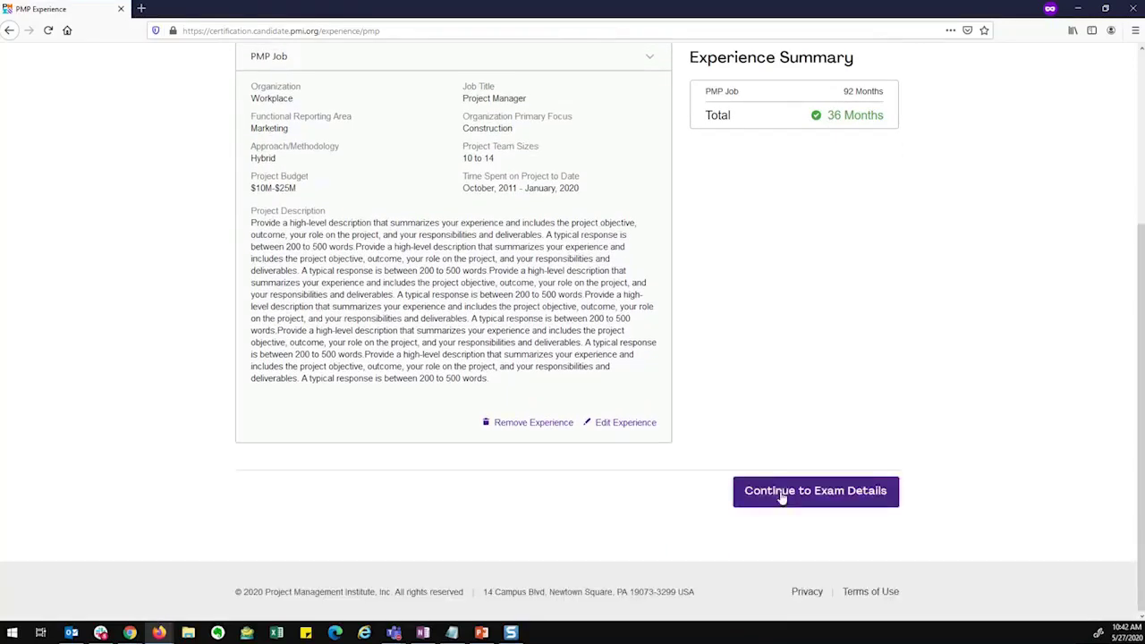
click(782, 493)
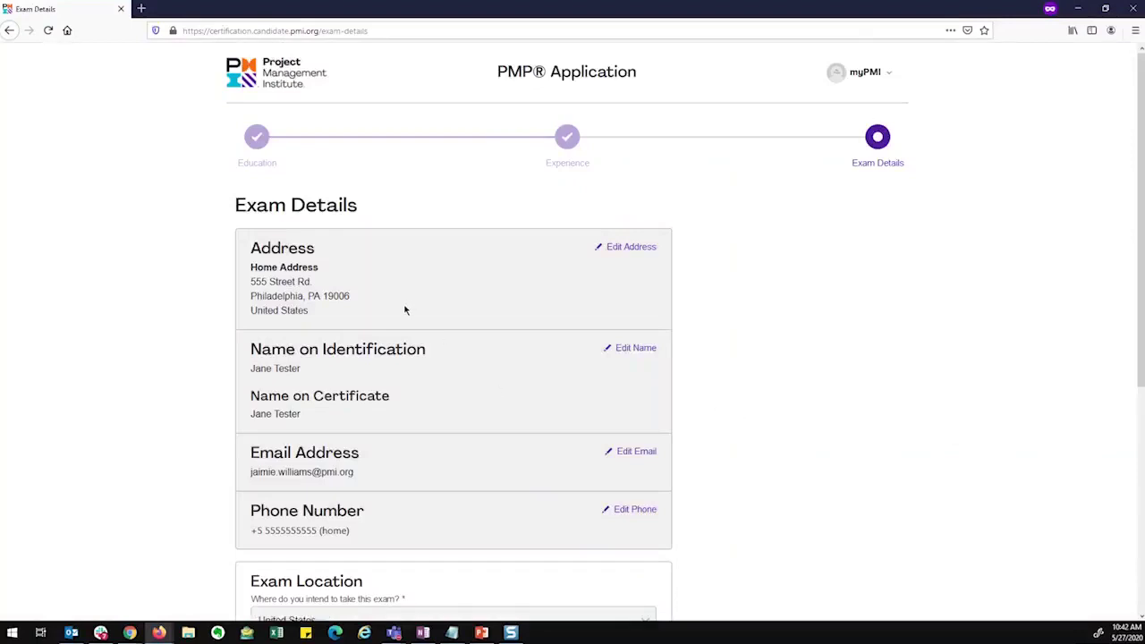
- Answer No to exam accommodations and accept both the terms and agreements and the accuracy declaration
scroll(415, 352, down, 1)
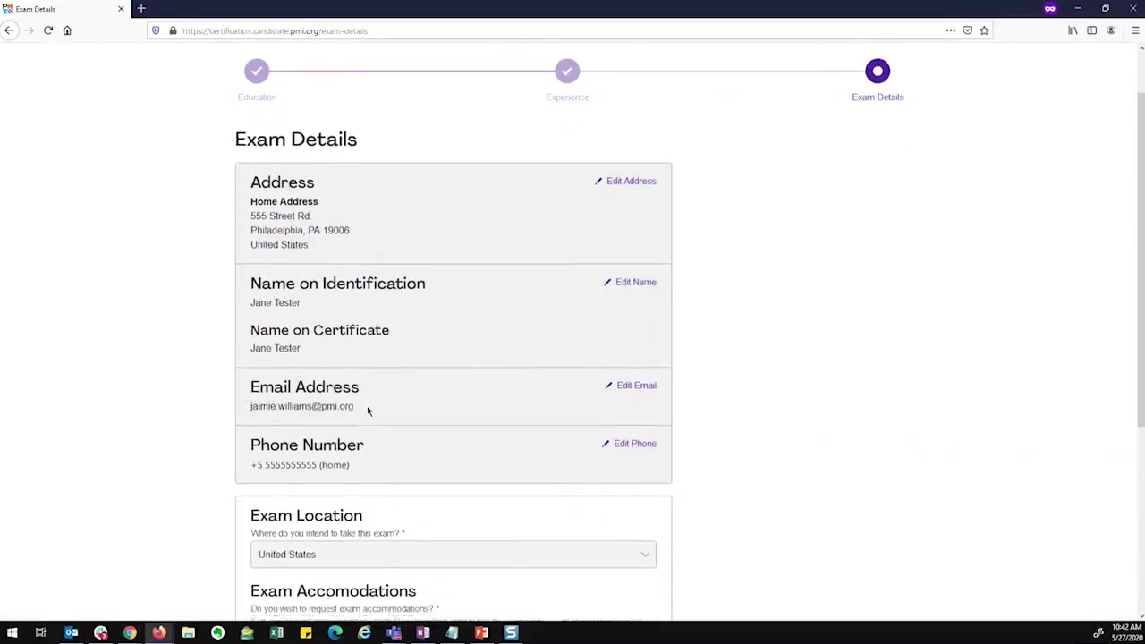
scroll(376, 407, down, 1)
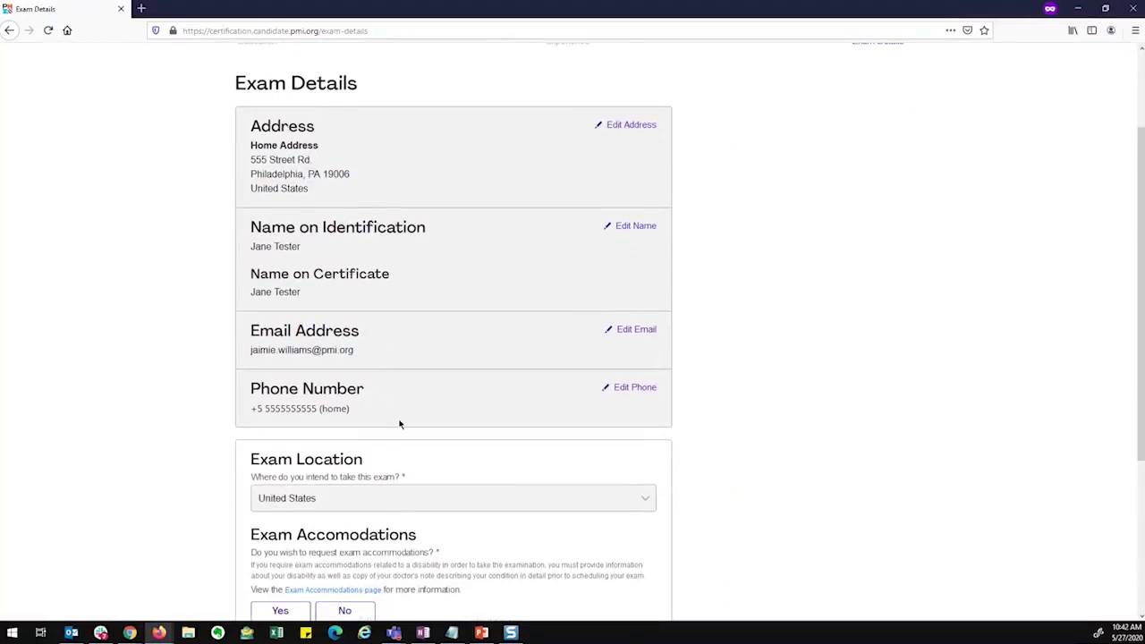
scroll(402, 424, down, 3)
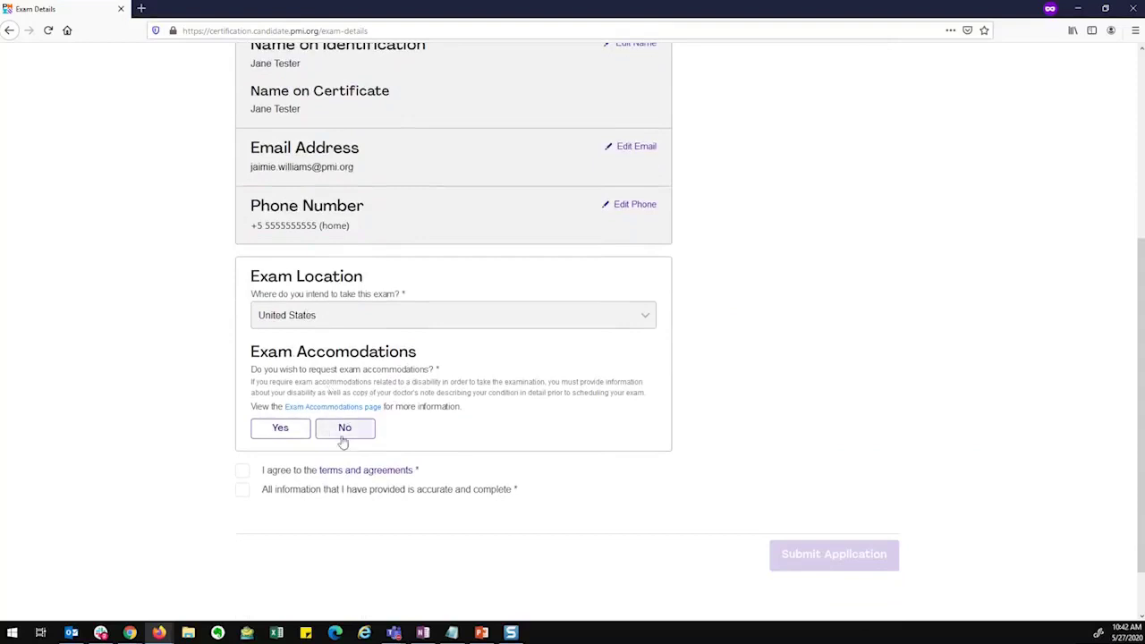
click(343, 432)
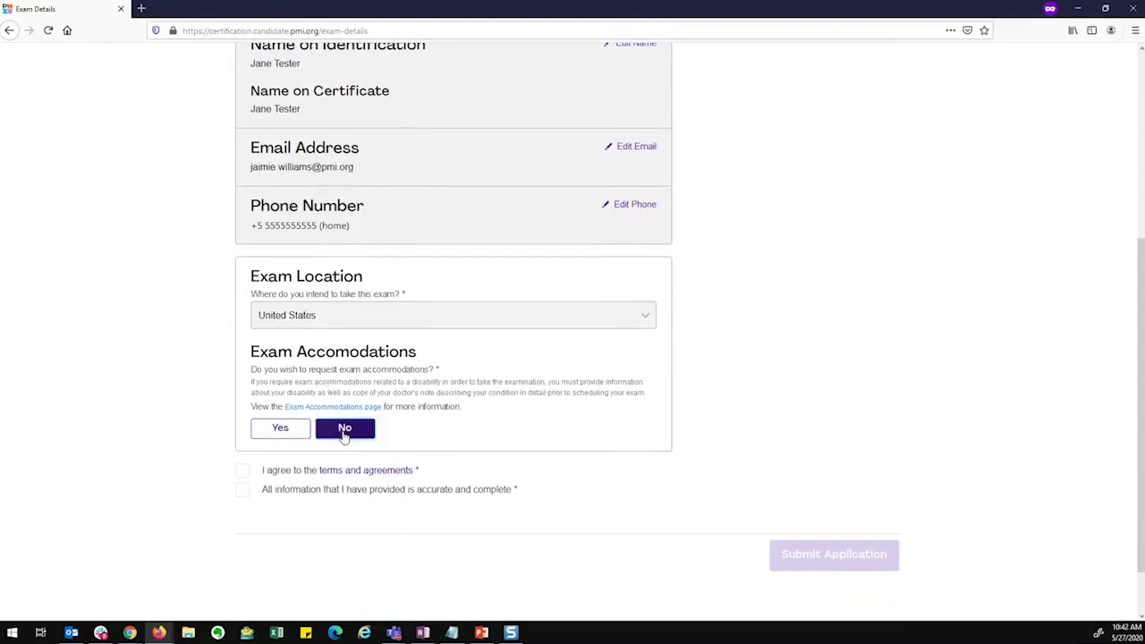
click(242, 472)
click(243, 491)
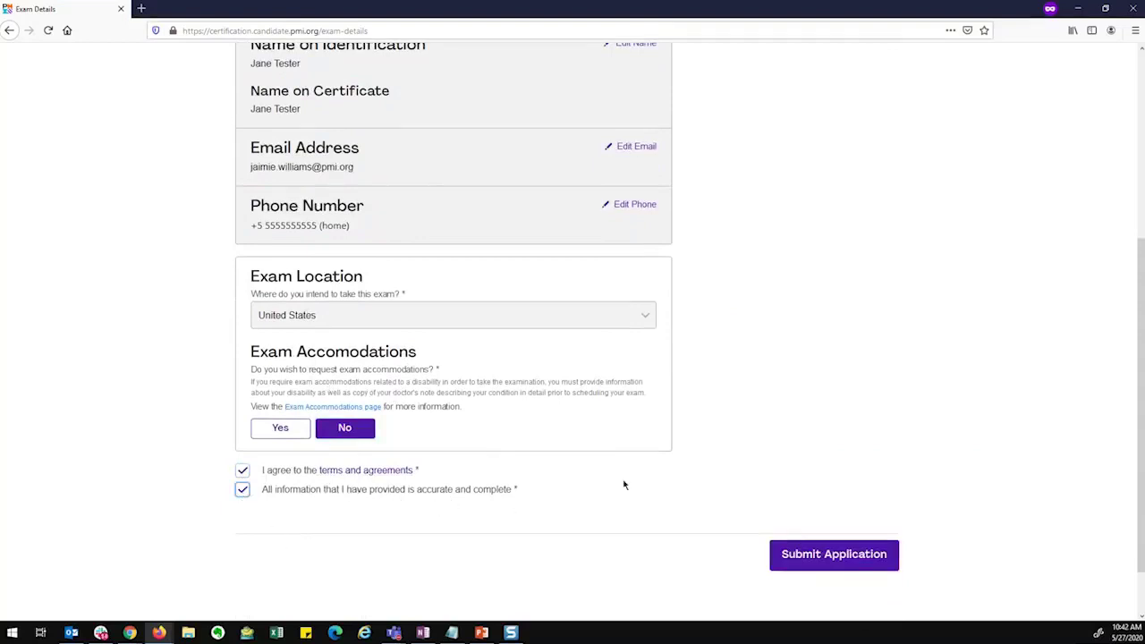
- Submit the PMP application and check its application status on the myPMI dashboard
click(812, 552)
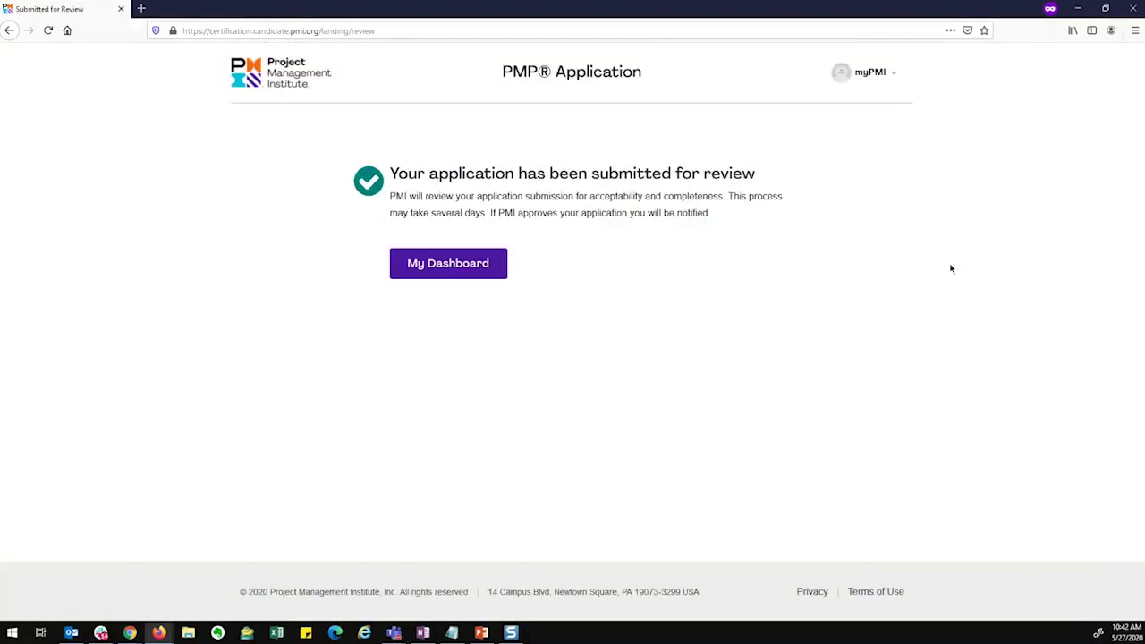
click(466, 276)
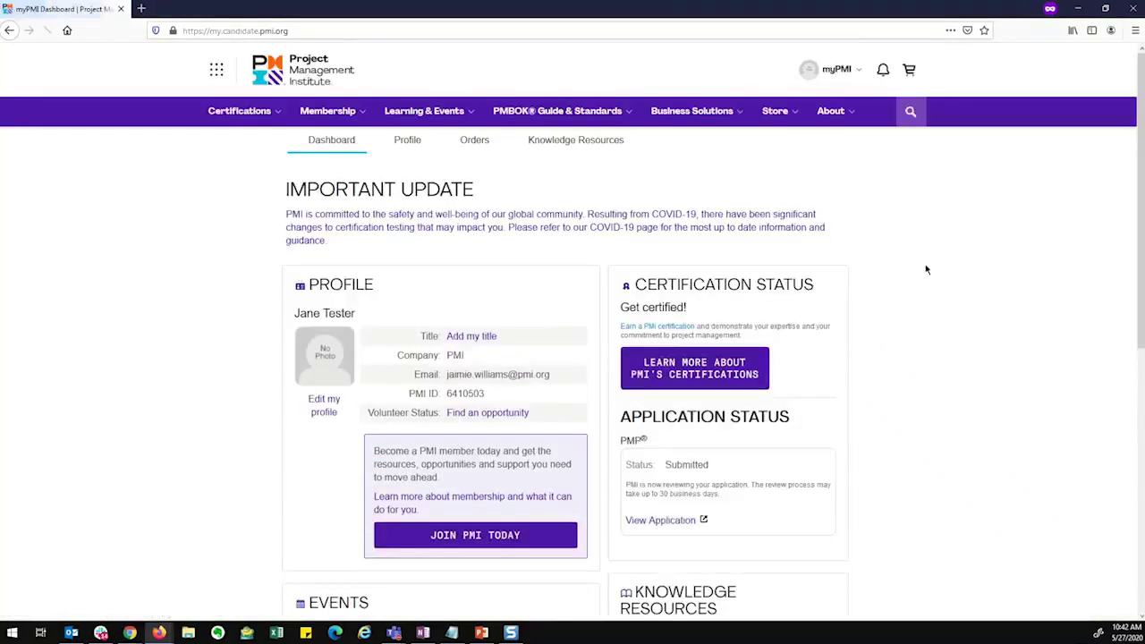
scroll(926, 268, down, 2)
scroll(926, 268, down, 1)
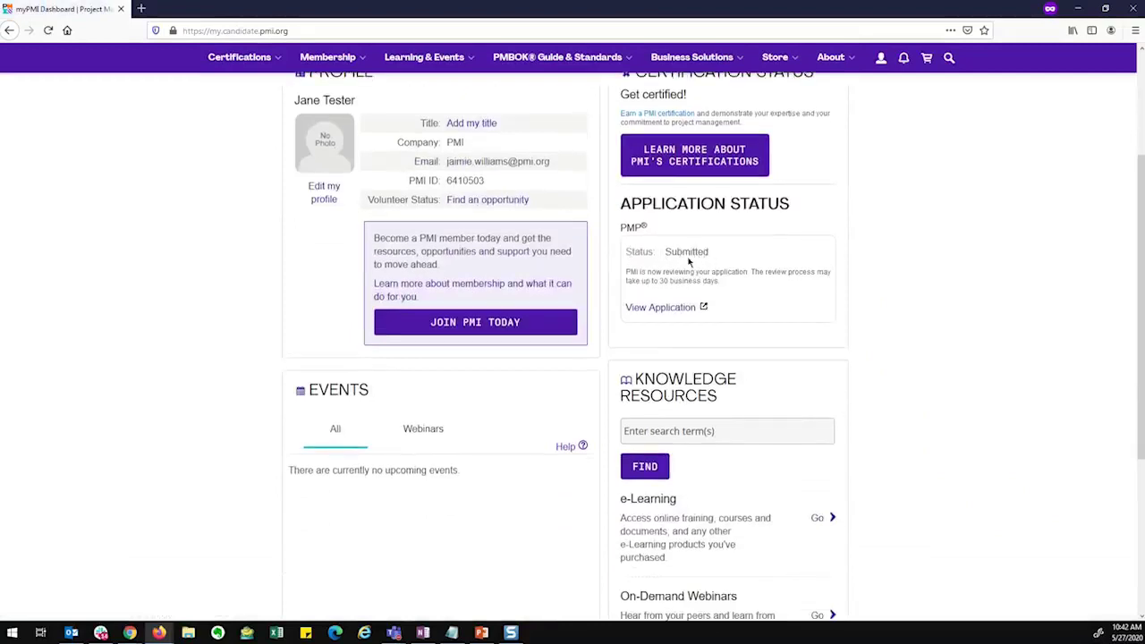
scroll(689, 259, up, 3)
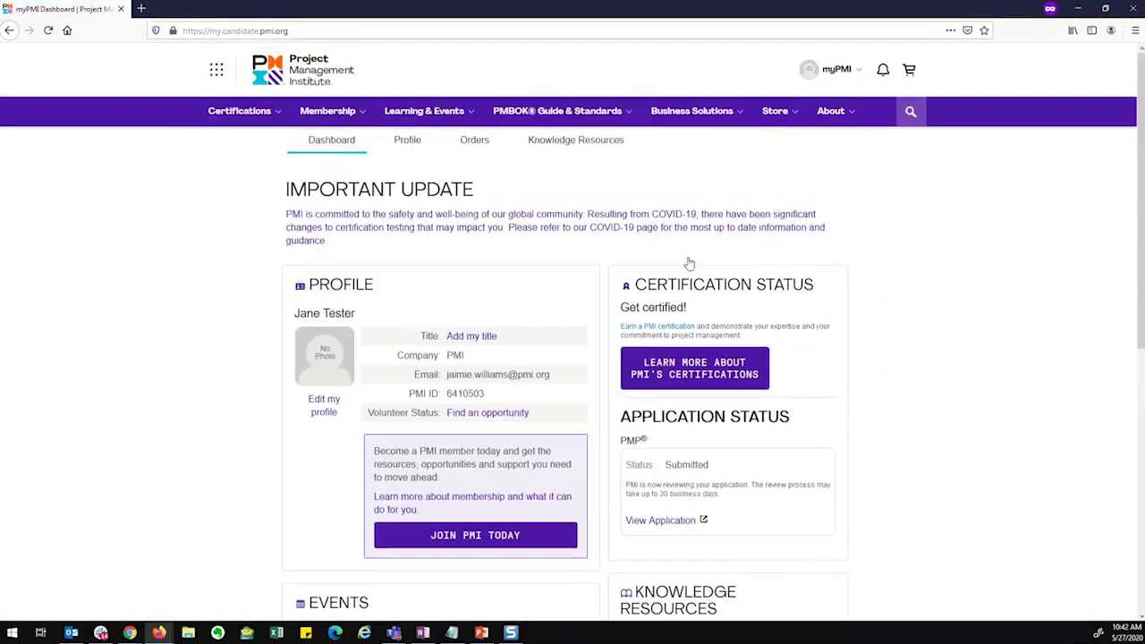
- Log out of the current account and log in as pmp.tester with the account password
click(847, 72)
click(795, 187)
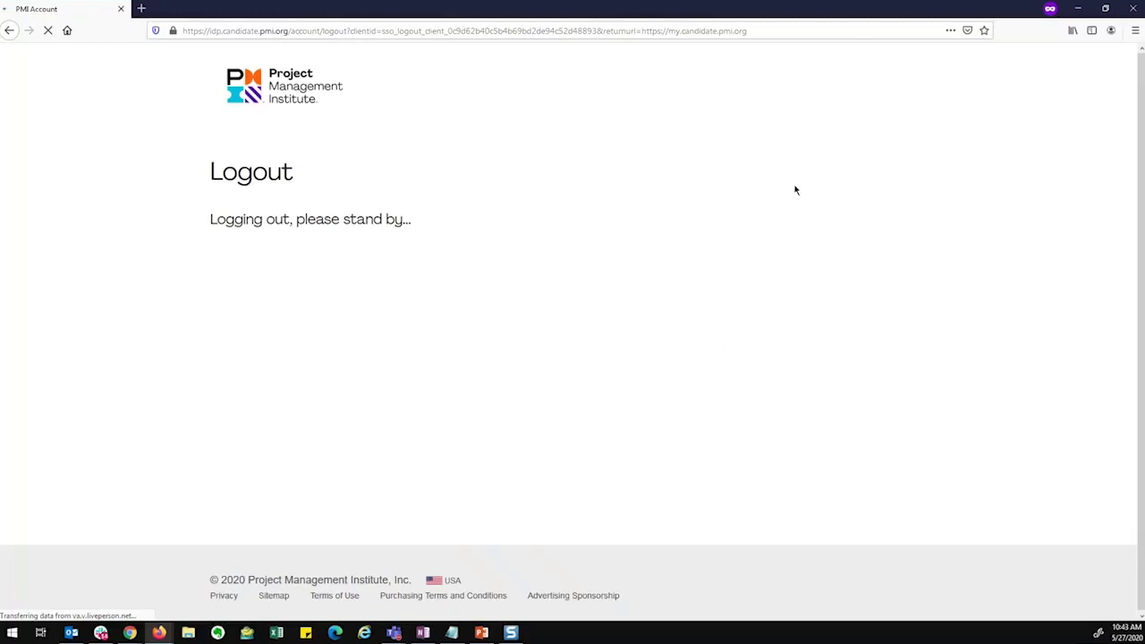
click(545, 199)
text(pmp.tester)
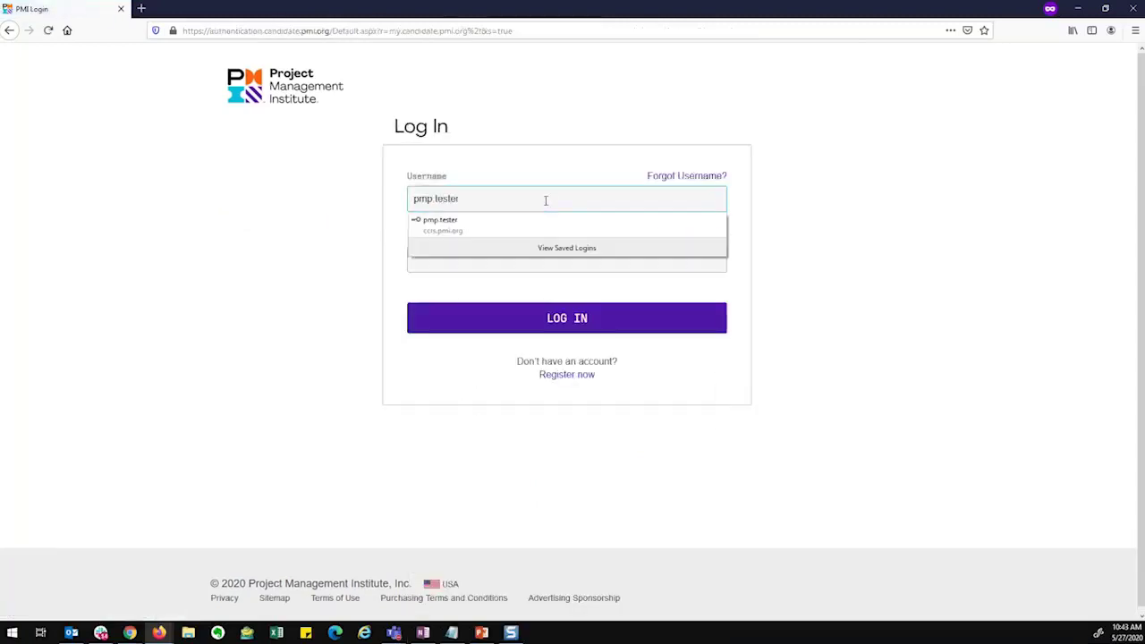
key(Tab)
text(••••••••••)
key(Return)
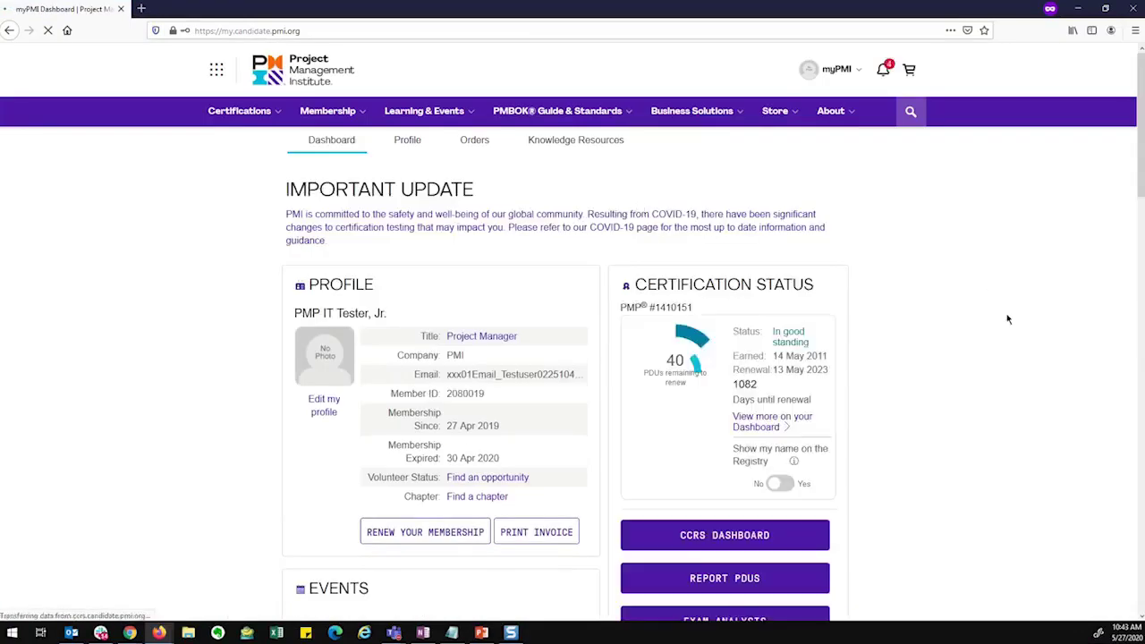
- Open the exam payment for the PMI-PBA application and review the cart's membership, donation and promo code options
scroll(1008, 320, down, 3)
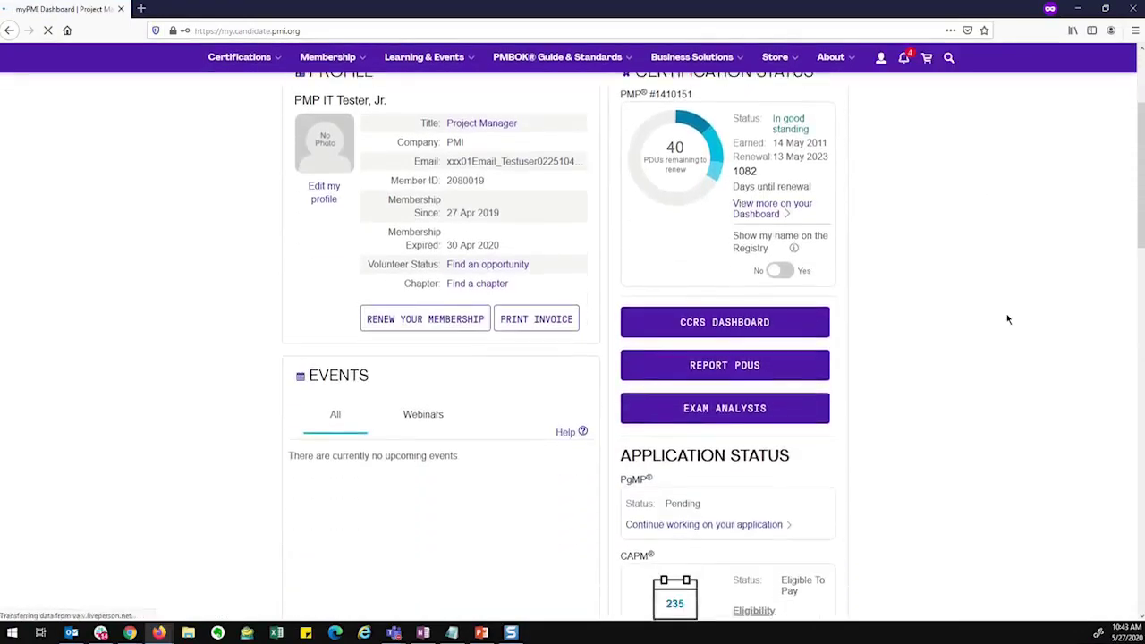
scroll(1007, 320, down, 3)
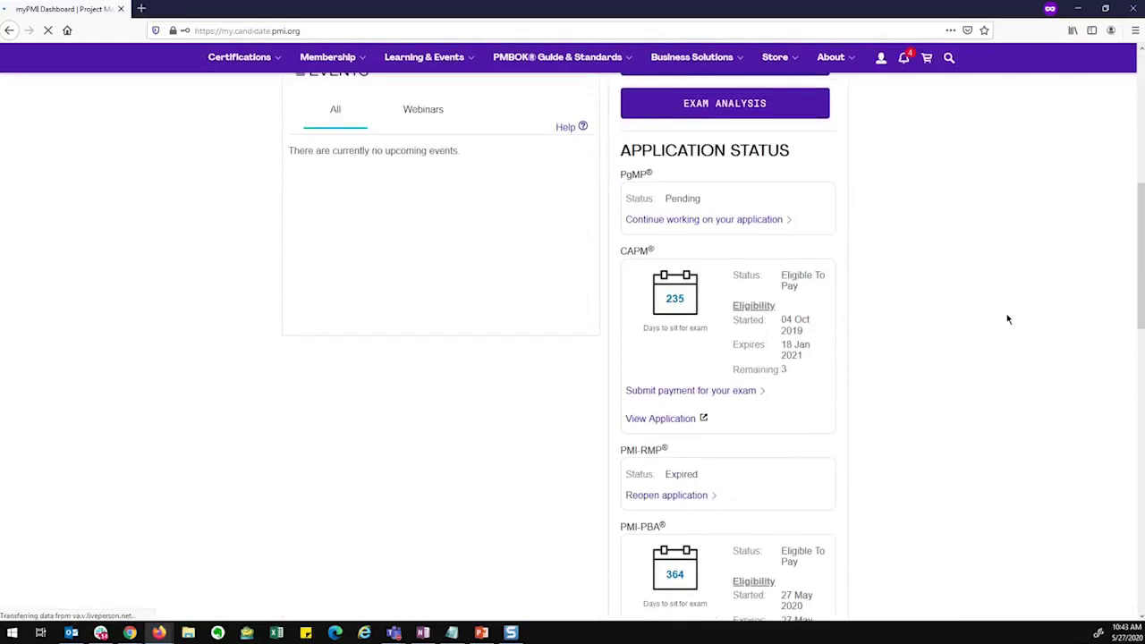
scroll(1007, 319, down, 3)
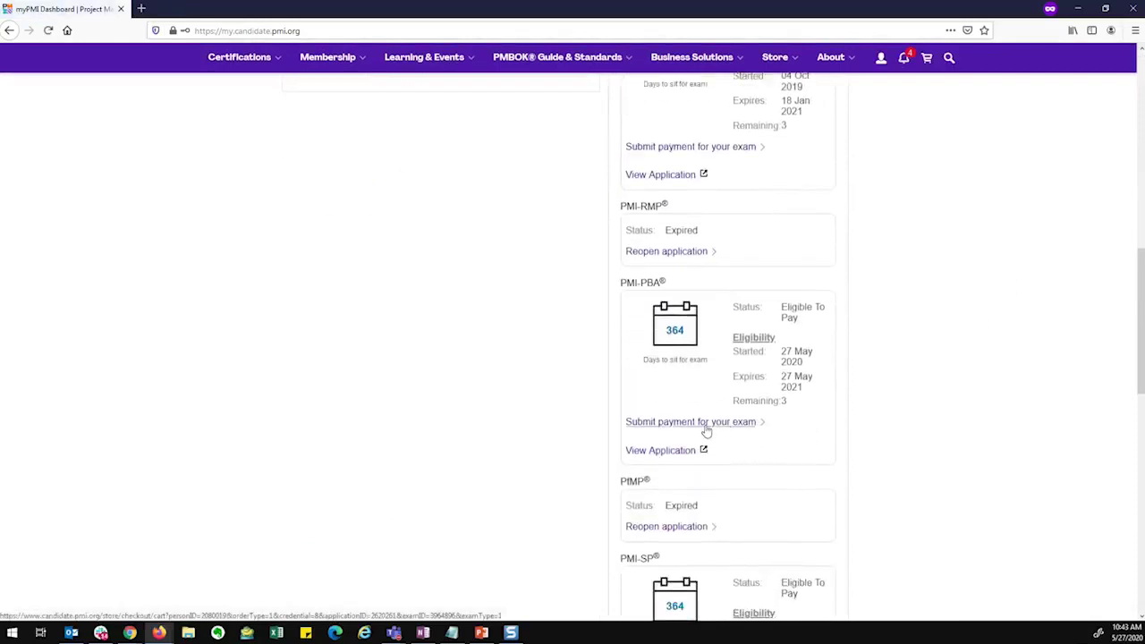
click(652, 430)
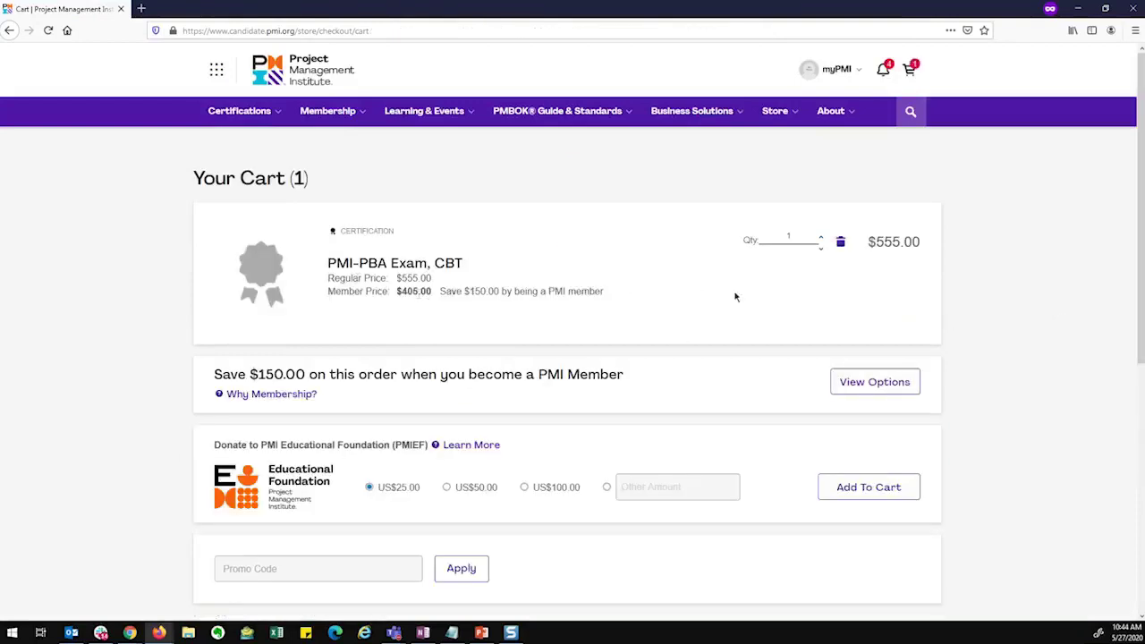
scroll(704, 305, down, 2)
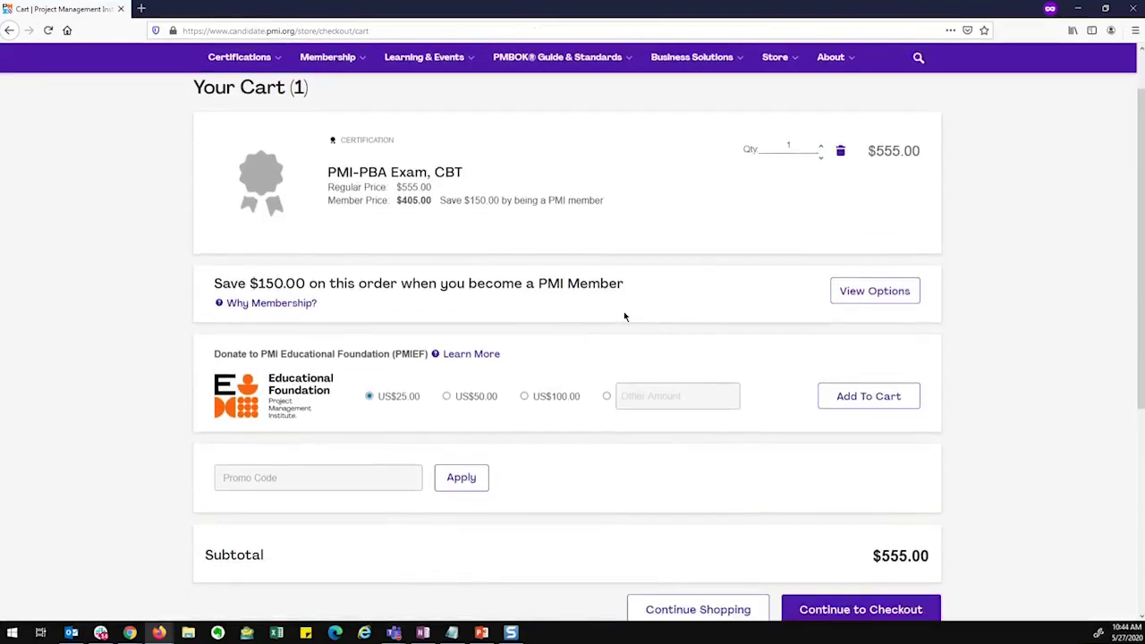
scroll(570, 356, down, 1)
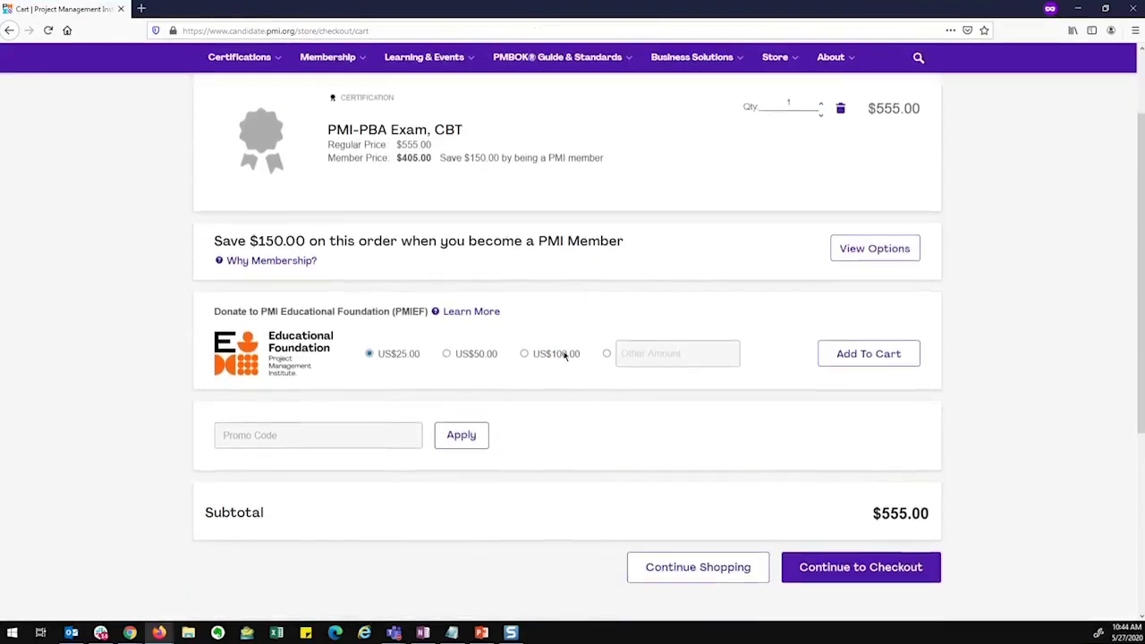
scroll(685, 466, up, 3)
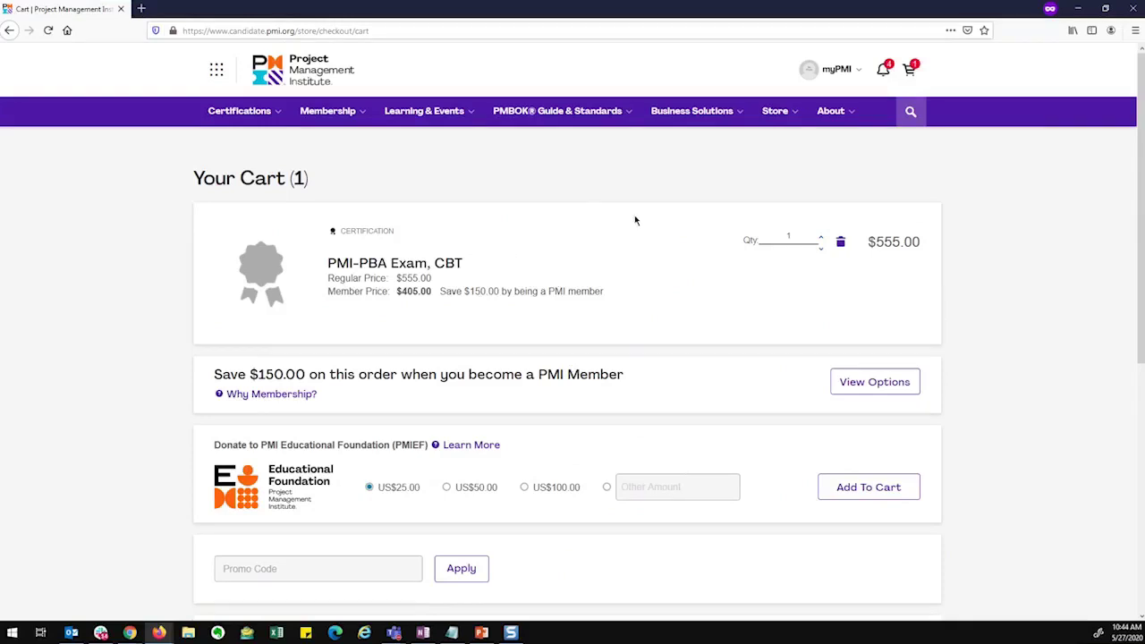
- Return to the myPMI dashboard and continue working on the pending PgMP application
click(854, 77)
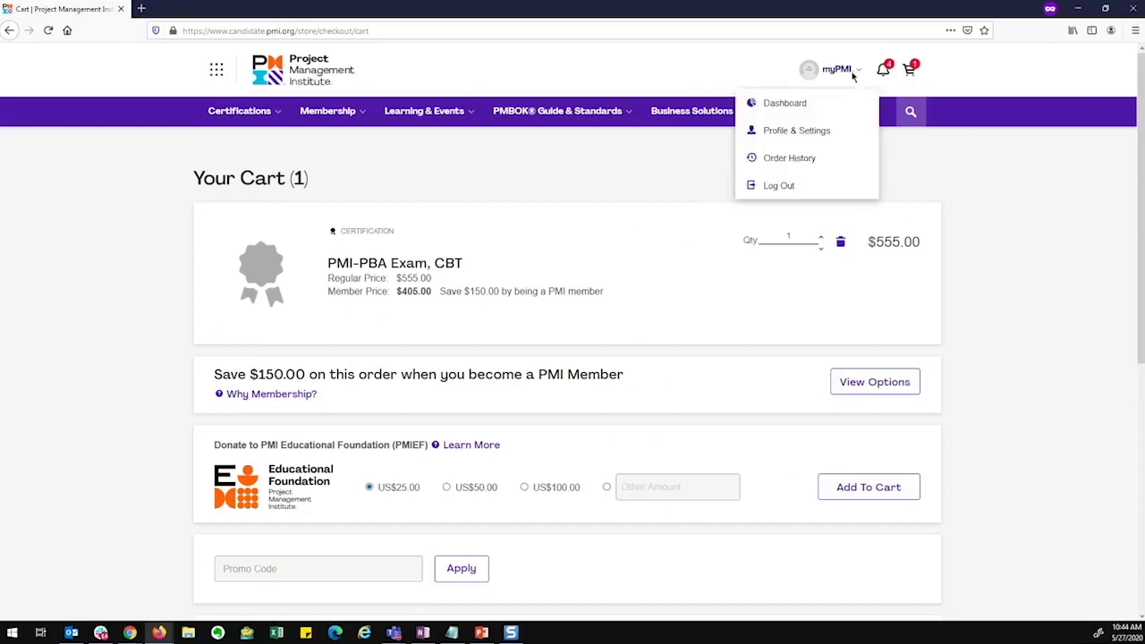
click(790, 104)
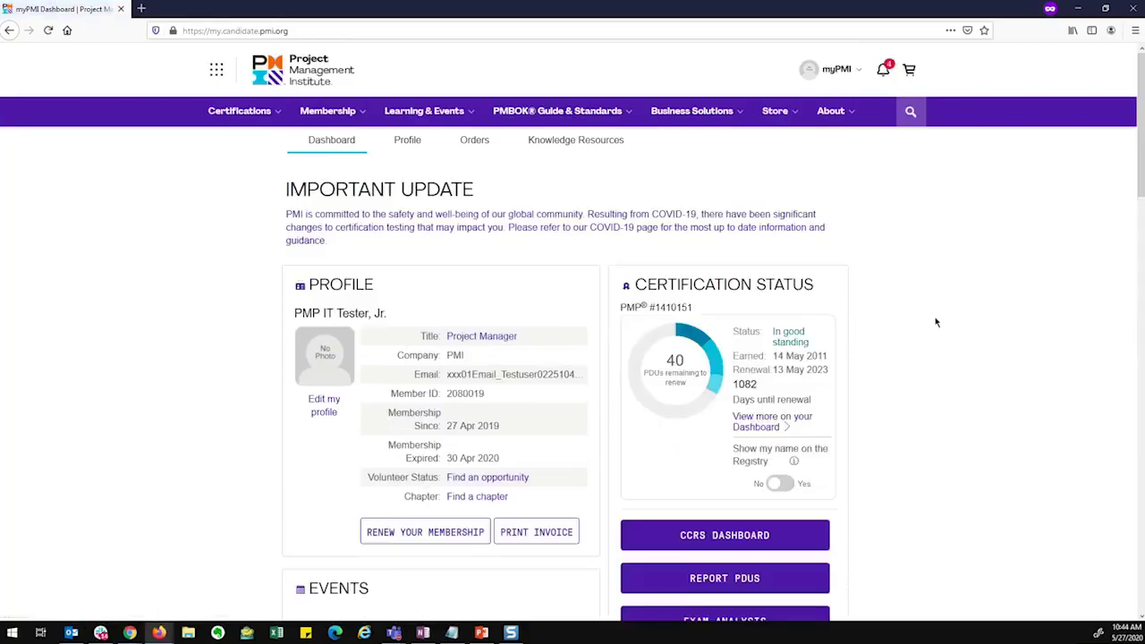
scroll(936, 322, down, 5)
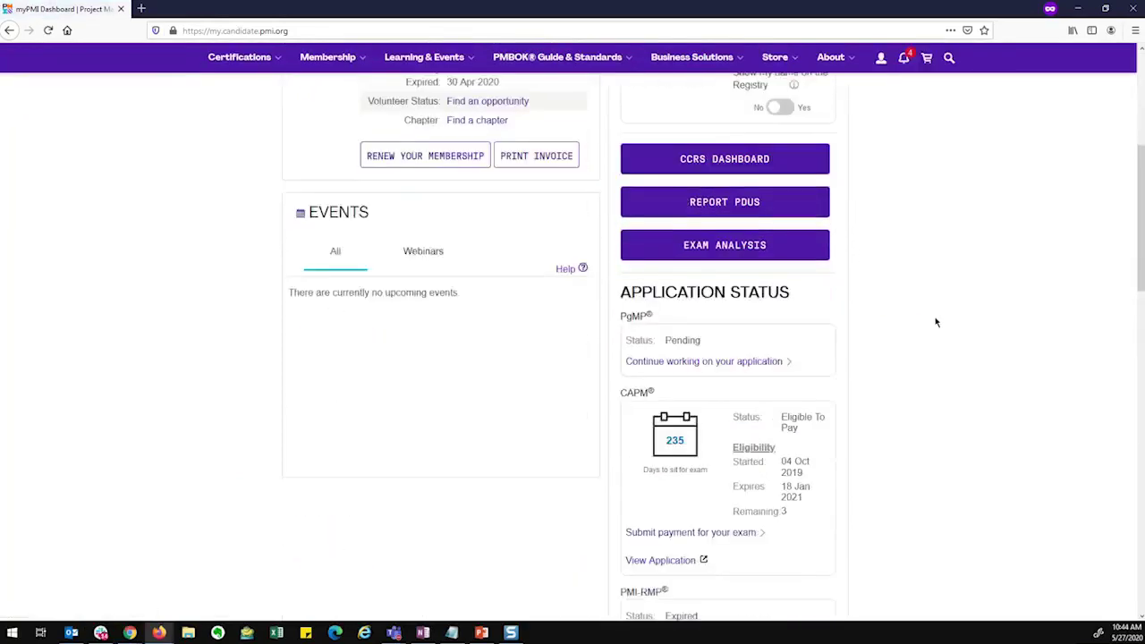
click(723, 288)
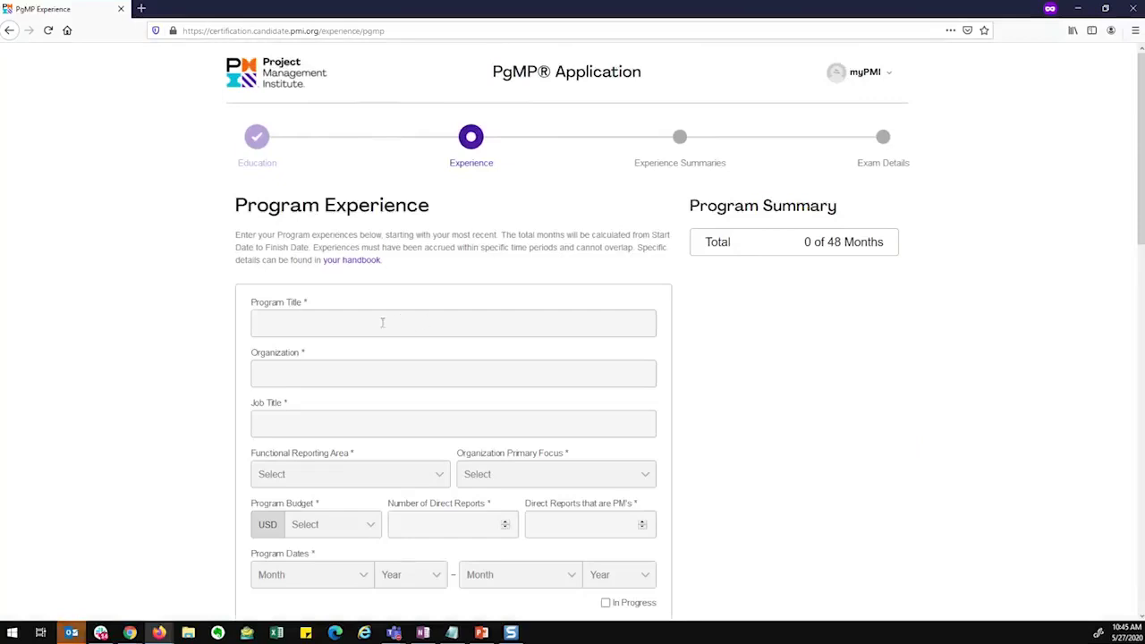
- Enter the program experience's title as Program Title, the organization as PMI and the job title as Program Manager
click(382, 322)
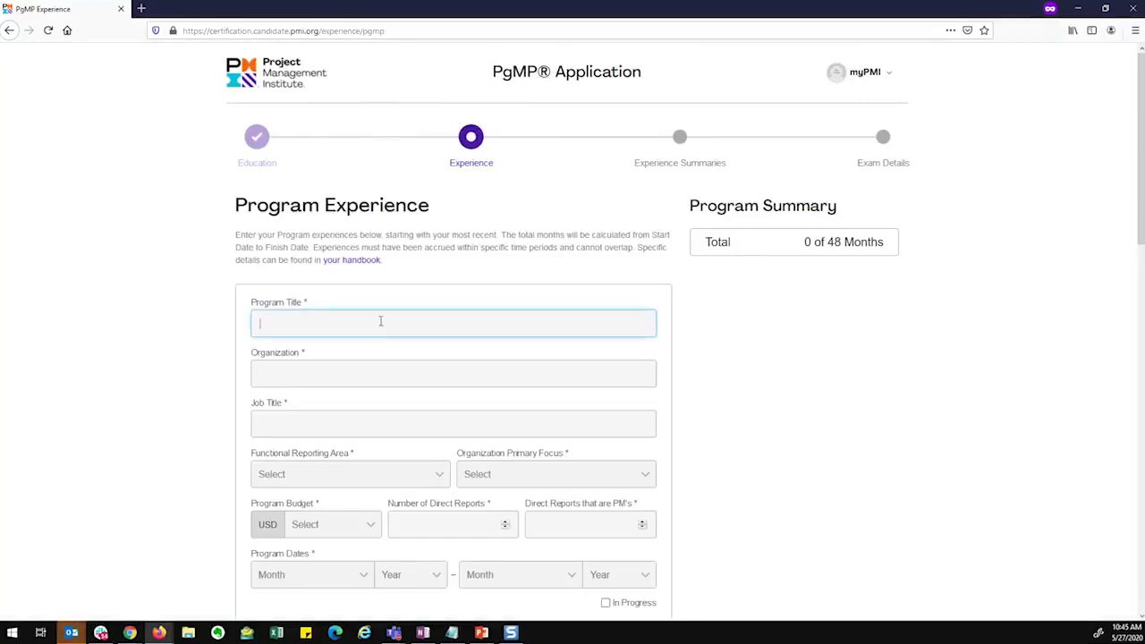
scroll(385, 320, down, 3)
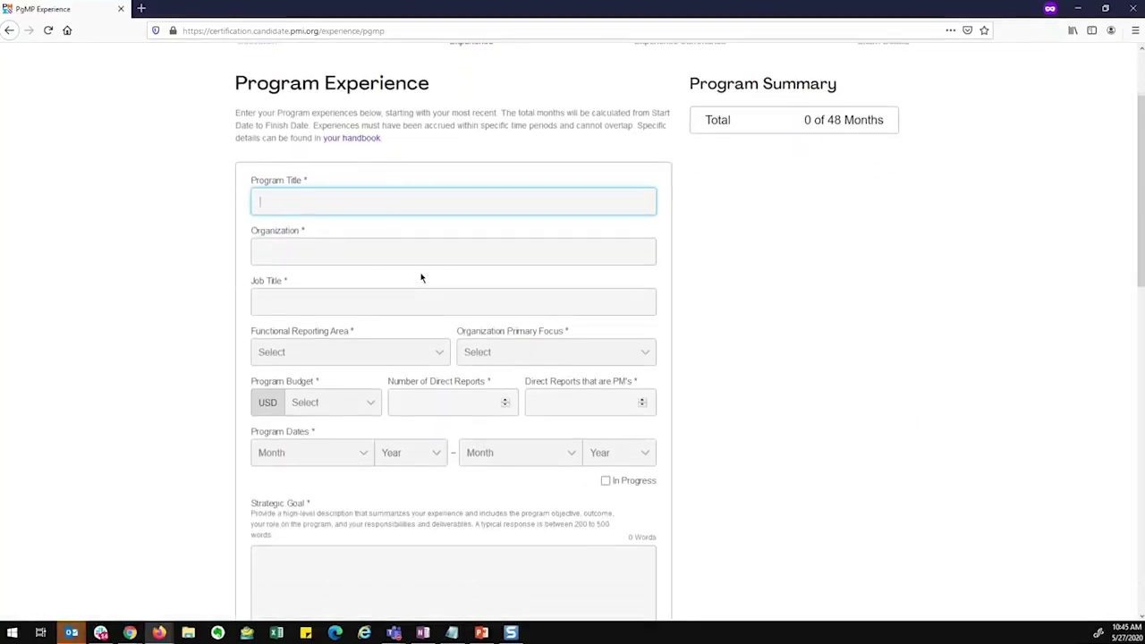
text(Program Title)
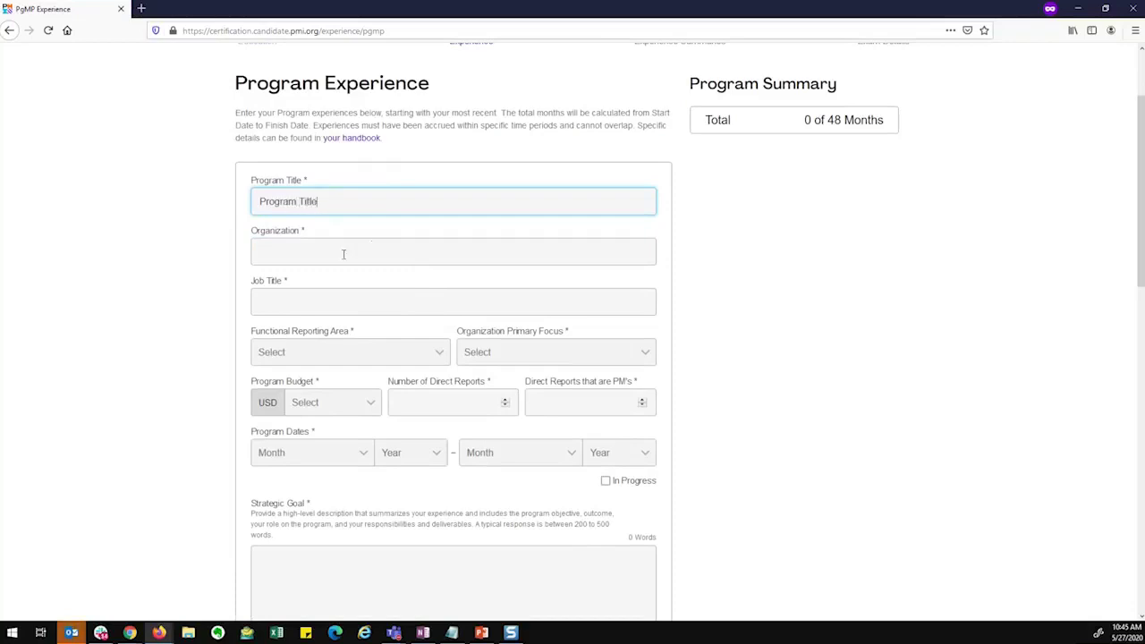
click(343, 254)
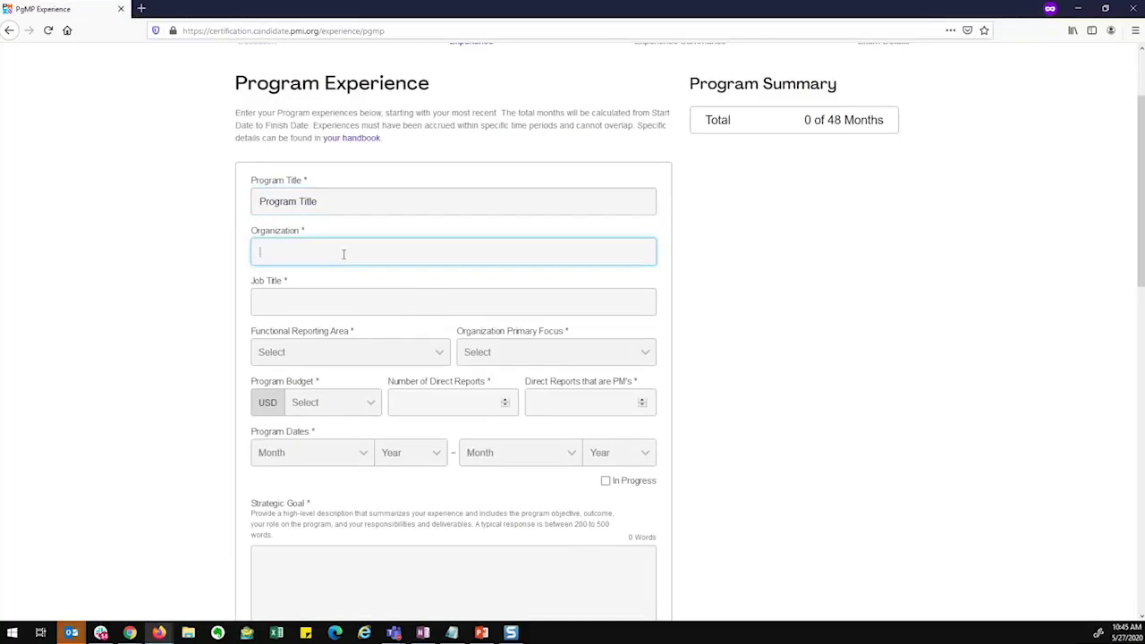
text(PMIProgram Manager)
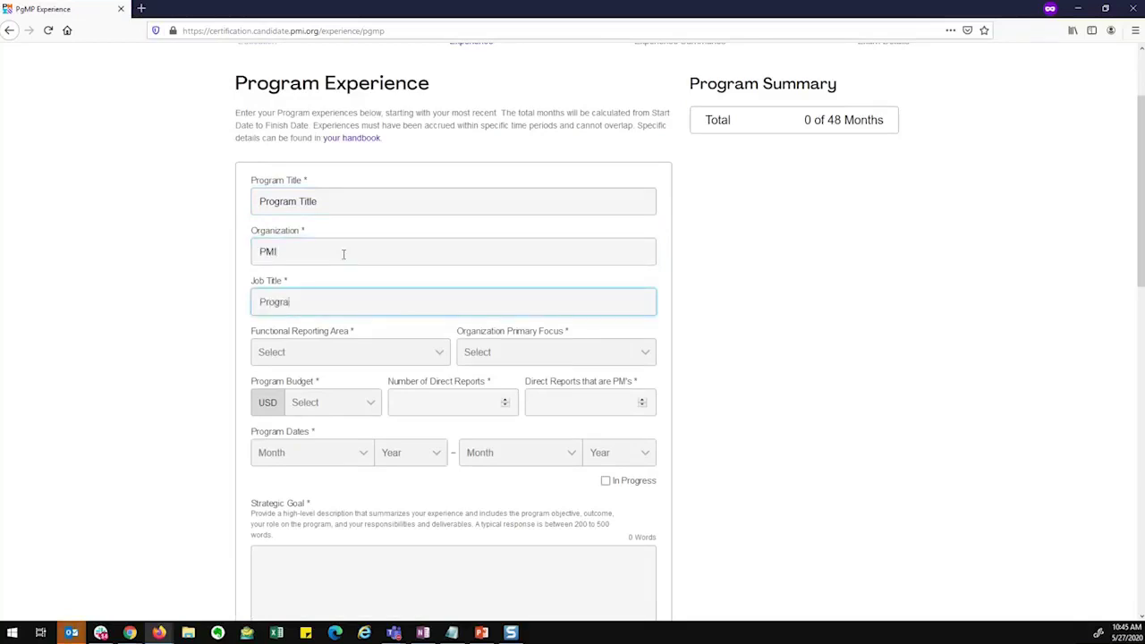
- Set the program's reporting area to IT or IS, focus to Consulting, budget to $25M or More, direct reports to 23 and PM reports to 3
click(307, 352)
click(305, 420)
click(502, 352)
click(492, 482)
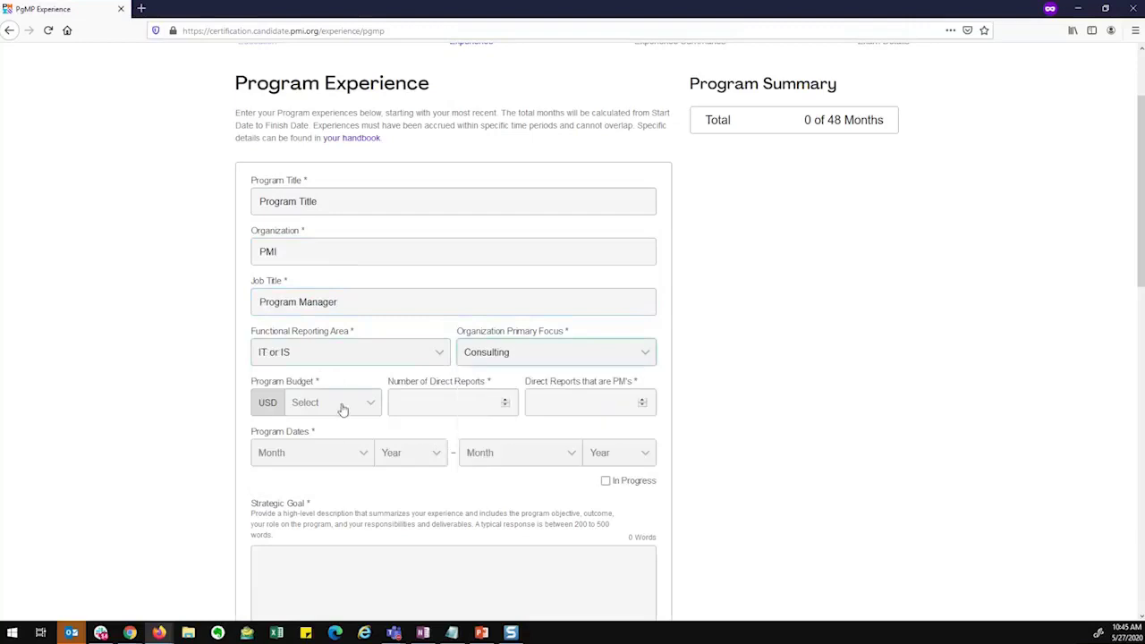
click(345, 404)
click(299, 492)
click(450, 404)
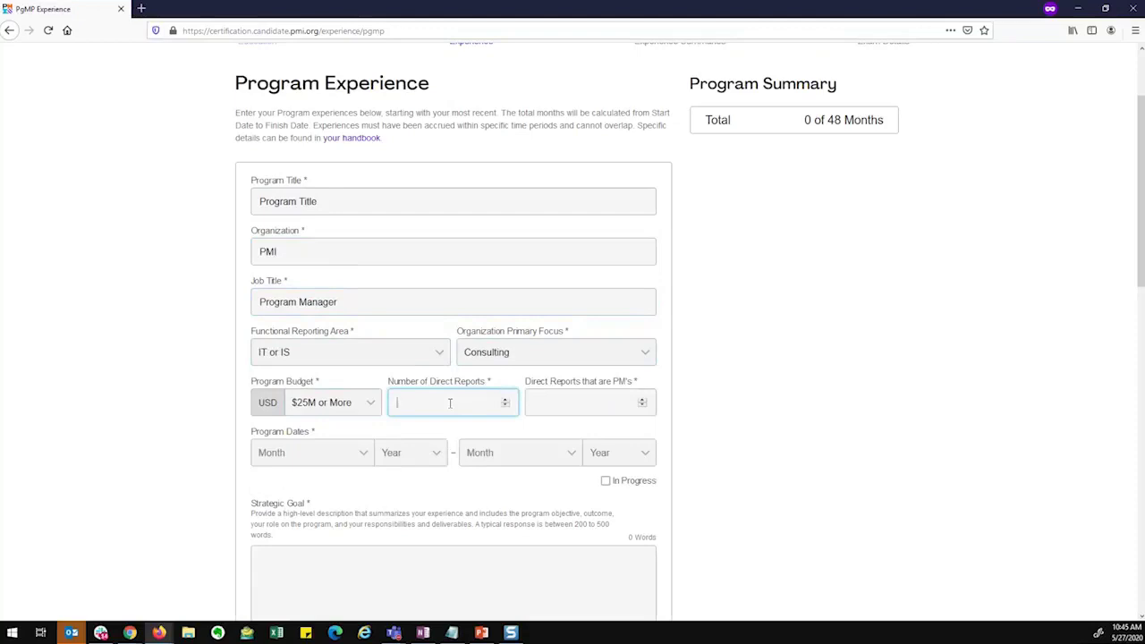
click(606, 404)
- Set the program dates to June 2008 through March 2019
click(345, 460)
click(304, 552)
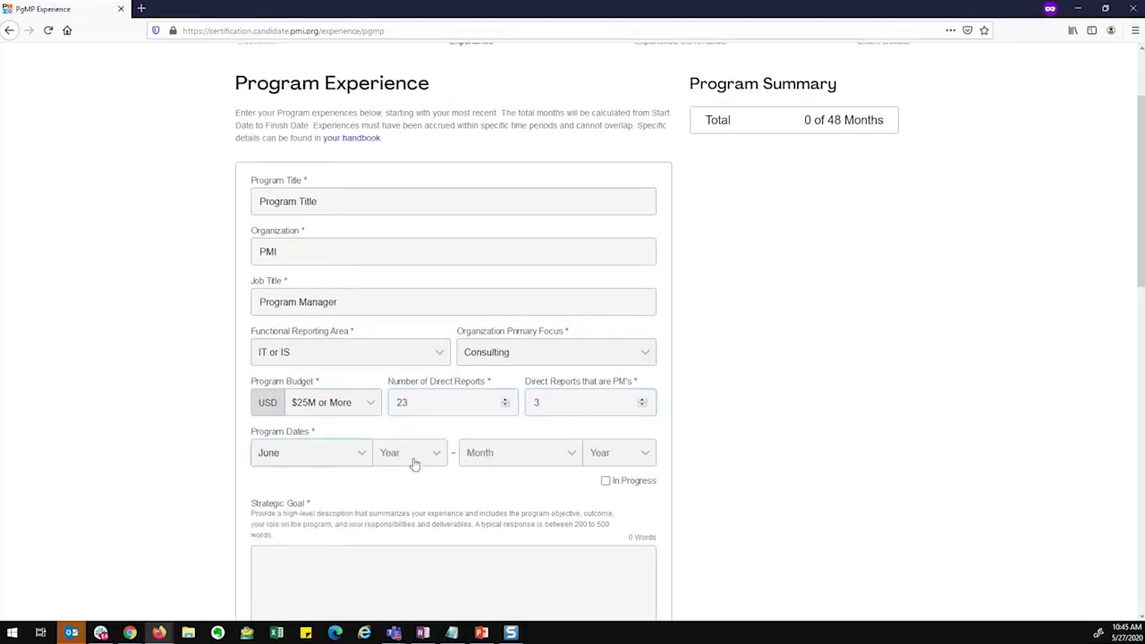
click(414, 466)
click(399, 507)
click(519, 452)
click(475, 509)
click(618, 452)
click(608, 497)
- Fill the Strategic Goal with its own instruction text copied in four times, and proceed to adding the program's projects
scroll(299, 302, down, 3)
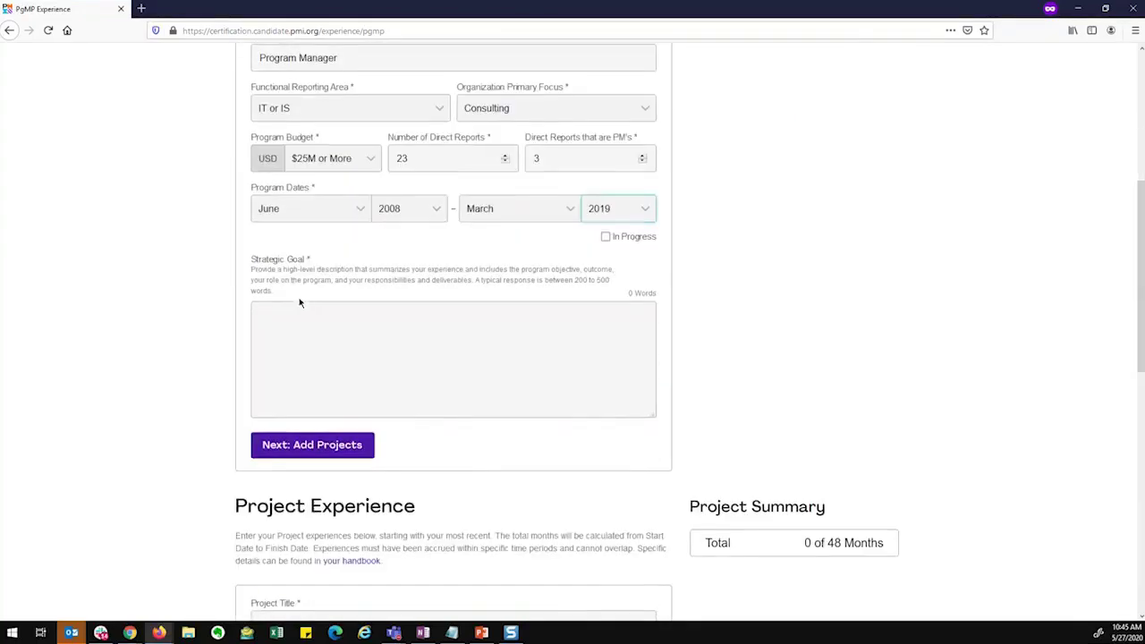
drag(295, 292, 252, 268)
key(ctrl+c)
click(305, 327)
key(ctrl+v)
key(ctrl+v)
key(ctrl+v)
key(ctrl+v)
click(344, 445)
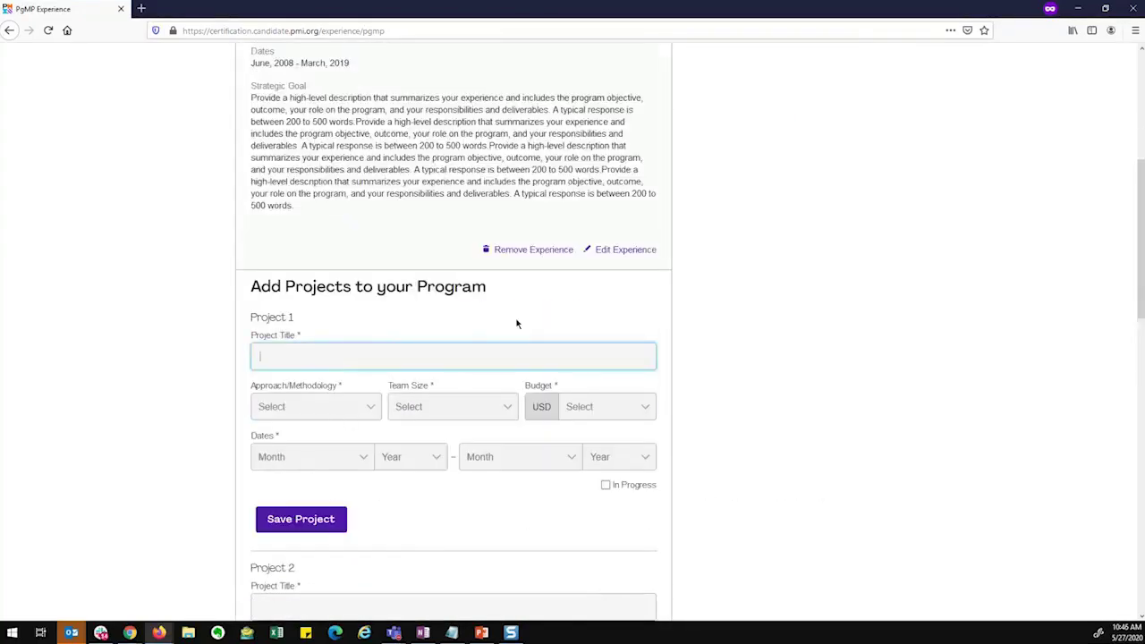
- Describe the program's first project as Project 1 with Agile methodology, team size 10 to 14 and budget $5M-$10M
text(Project 1)
click(358, 408)
click(376, 429)
click(483, 407)
click(501, 447)
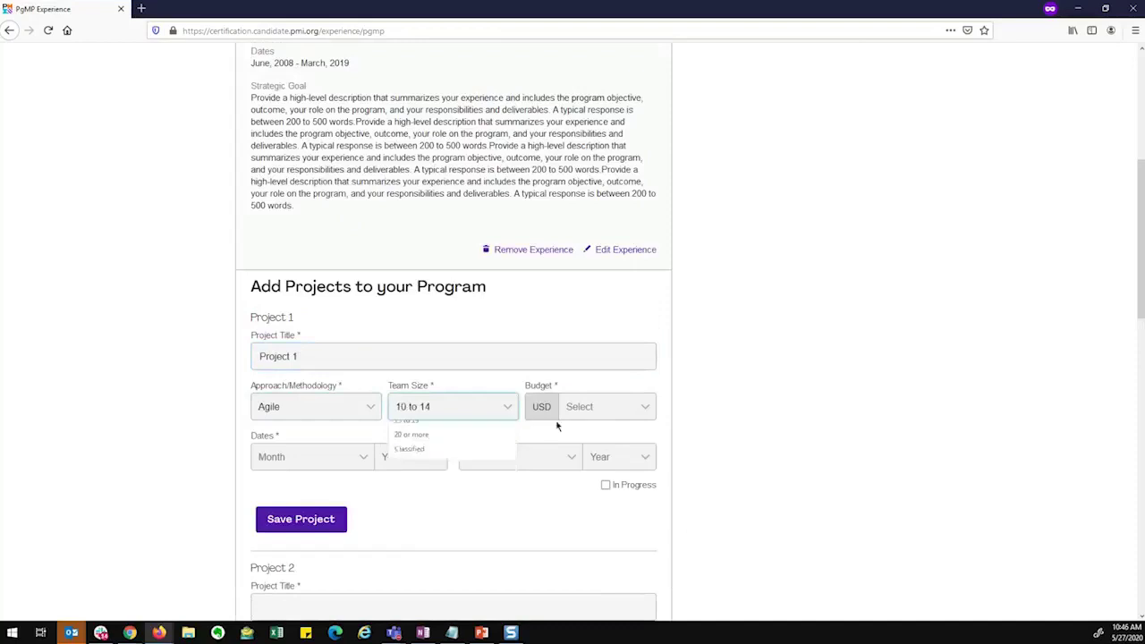
click(609, 407)
click(591, 452)
- Set Project 1's dates to May 2015 through March 2019 and save the project
click(291, 464)
click(295, 537)
click(411, 457)
click(407, 519)
click(519, 457)
click(505, 506)
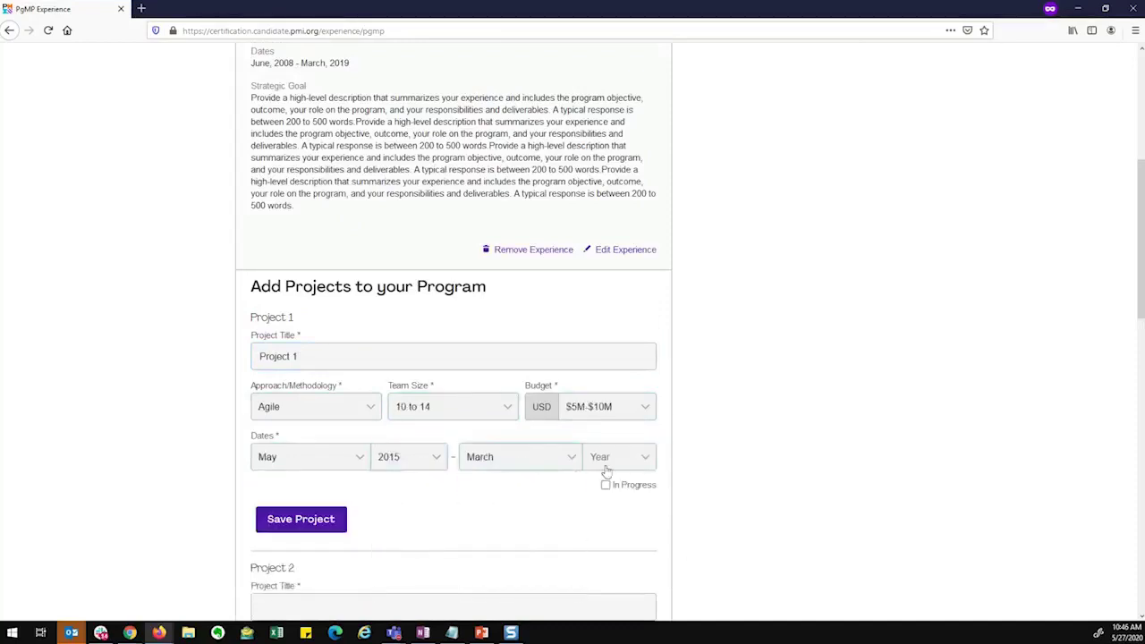
click(618, 457)
click(609, 501)
click(328, 529)
- Describe the program's second project as Project 2 with Agile methodology, a team size and a $5M-$10M budget
click(304, 387)
text(Project 2)
click(304, 439)
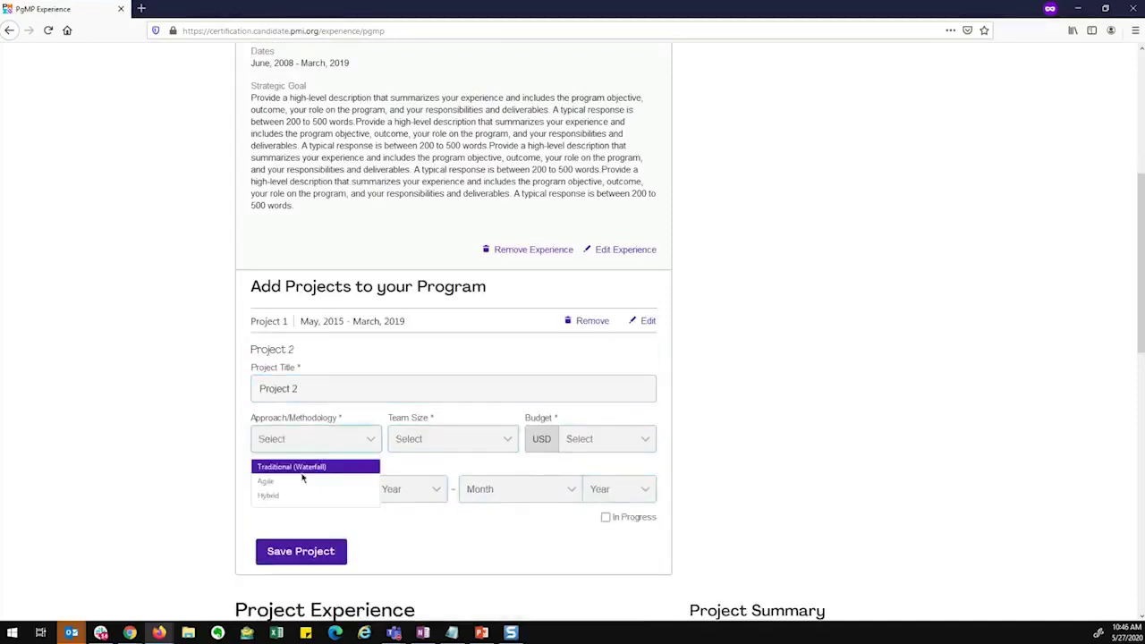
click(287, 482)
click(429, 439)
click(406, 495)
click(609, 438)
click(583, 497)
- Set Project 2's dates to June 2015 through January 2020 and save the project
click(309, 489)
click(294, 430)
click(410, 489)
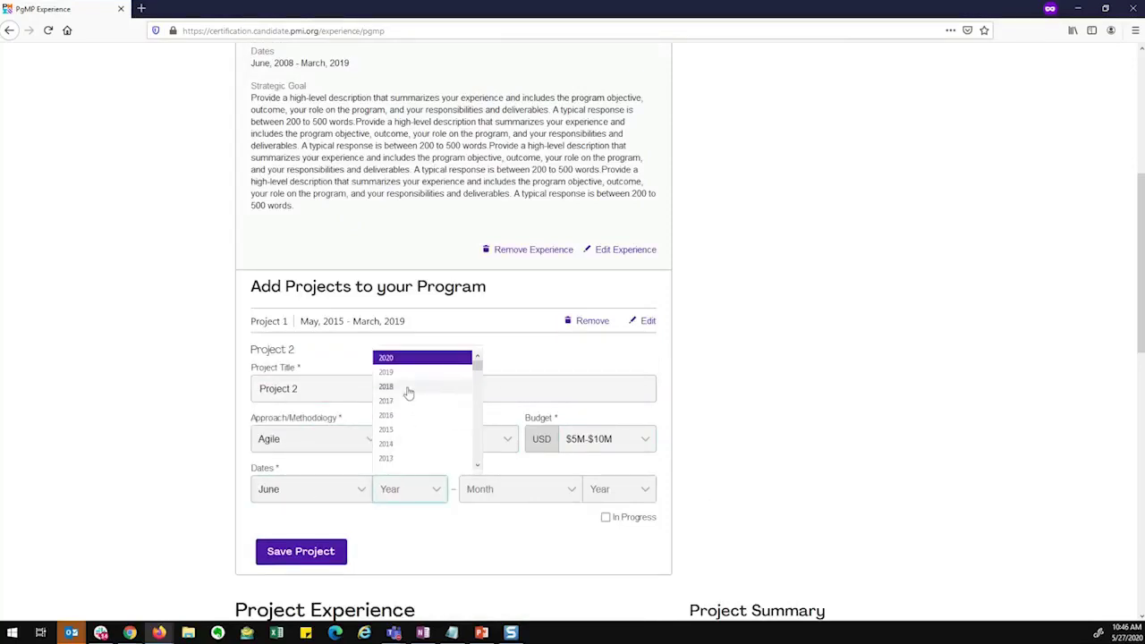
click(404, 433)
click(519, 489)
click(481, 372)
click(619, 489)
click(617, 358)
click(300, 551)
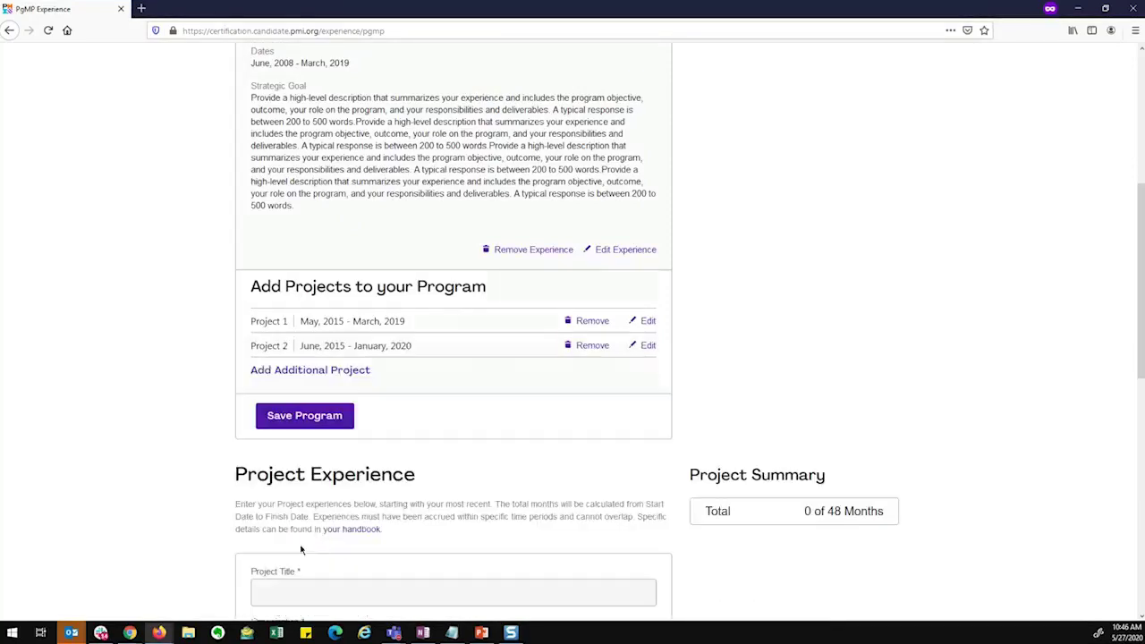
- Save the program with its two projects and check the Program Summary months
scroll(313, 409, up, 1)
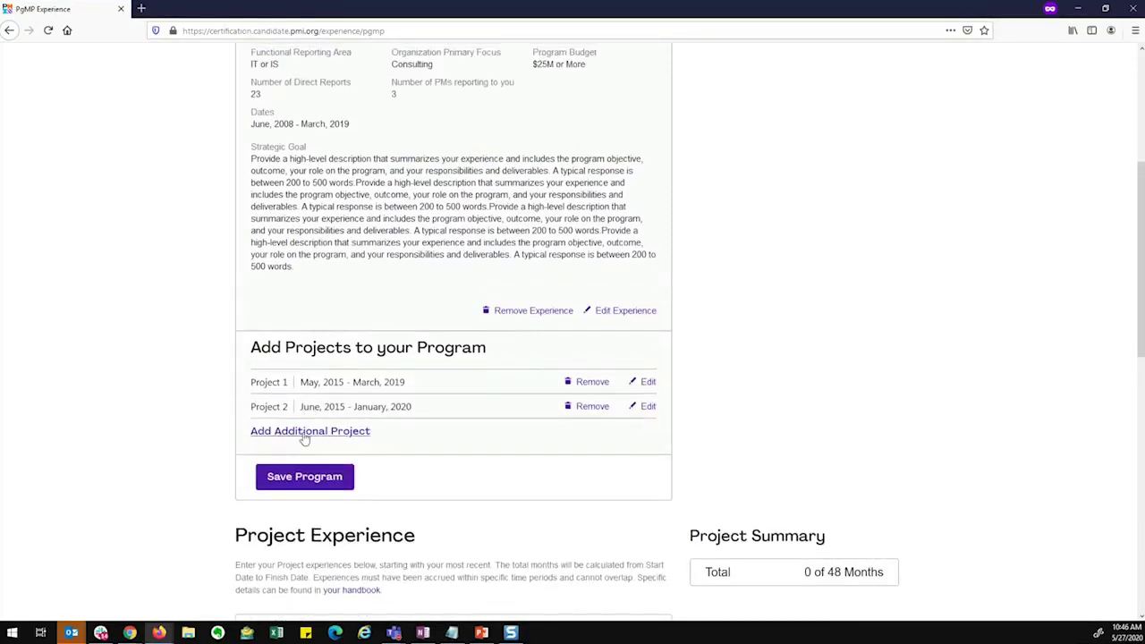
click(308, 477)
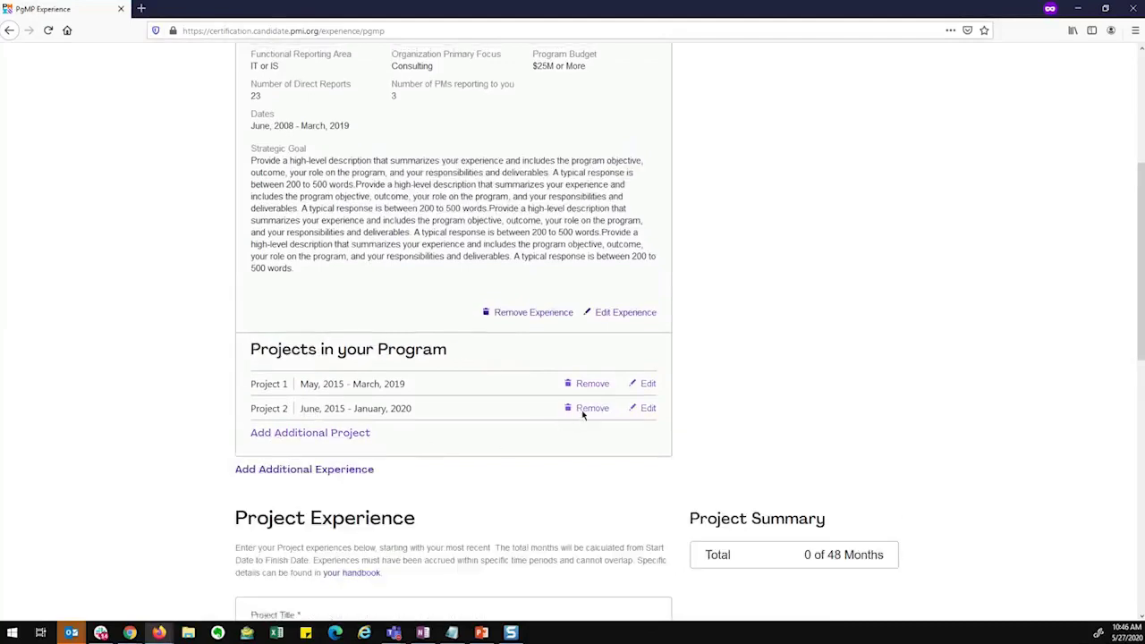
scroll(616, 381, up, 4)
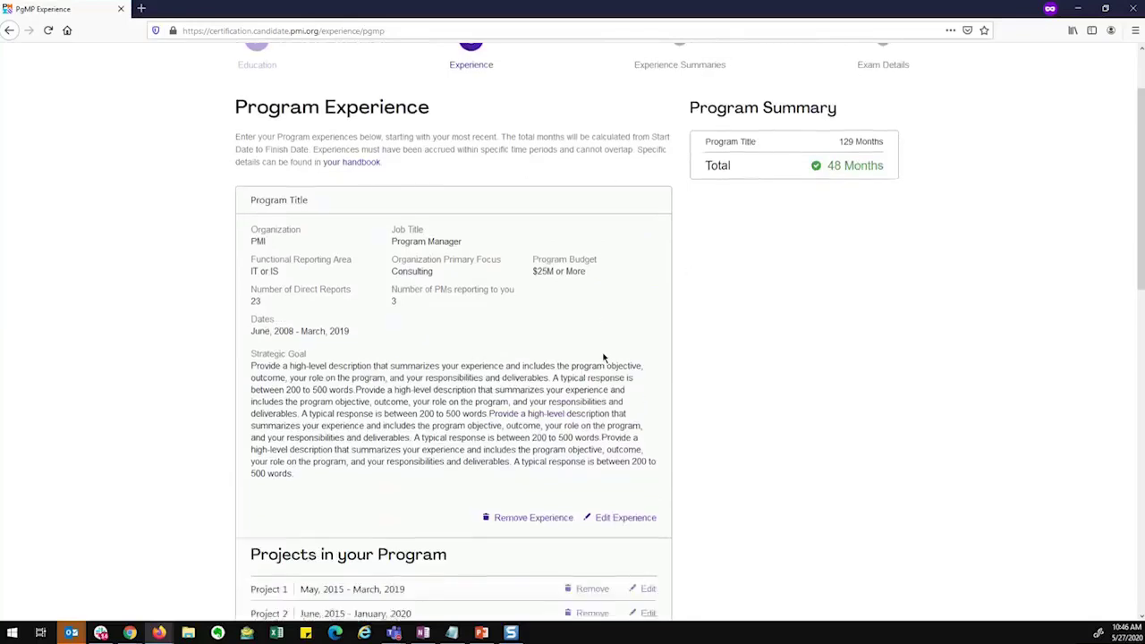
- In Project Experience, enter the title Project 3, the organization PMI and the job title Project Manager
scroll(603, 357, down, 12)
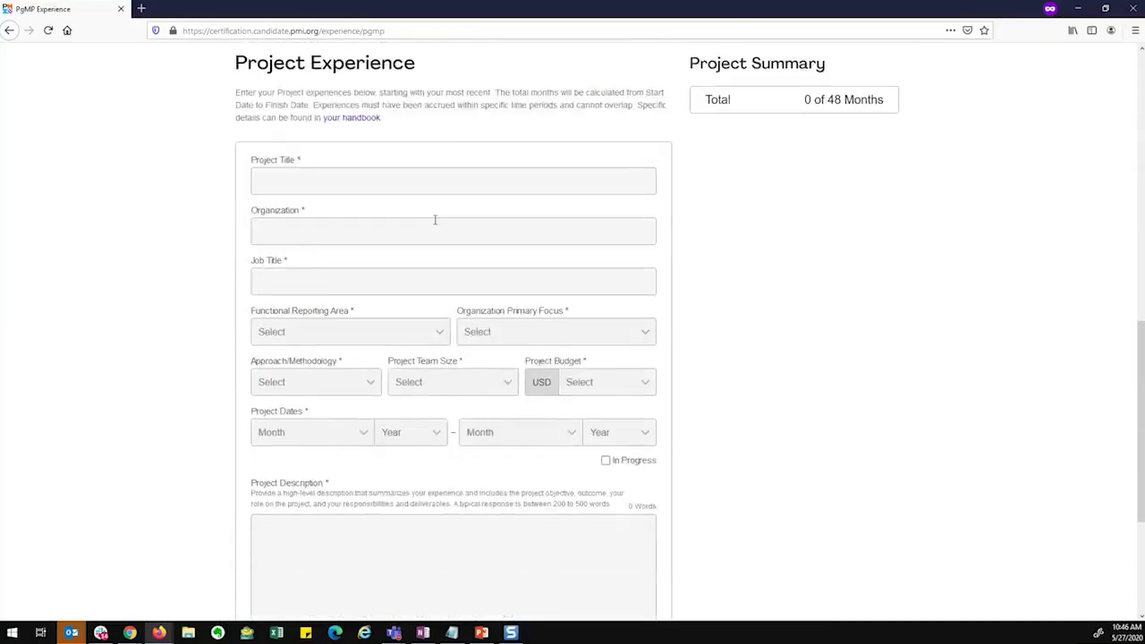
click(334, 184)
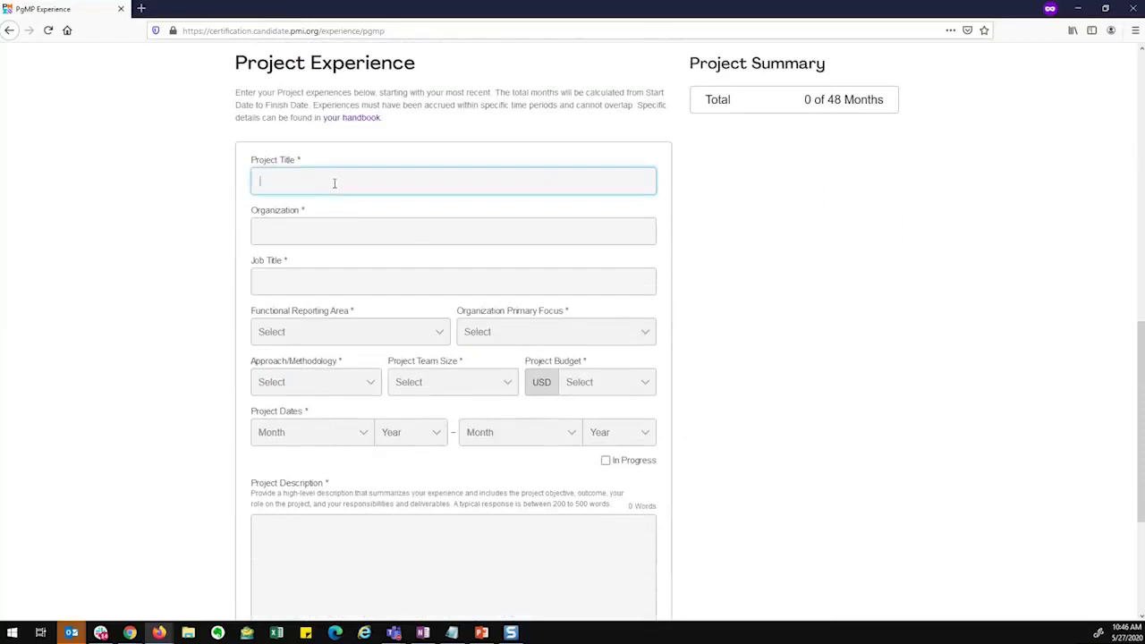
text(Project 3)
click(403, 231)
text(PMI)
key(Tab)
text(Project Manager)
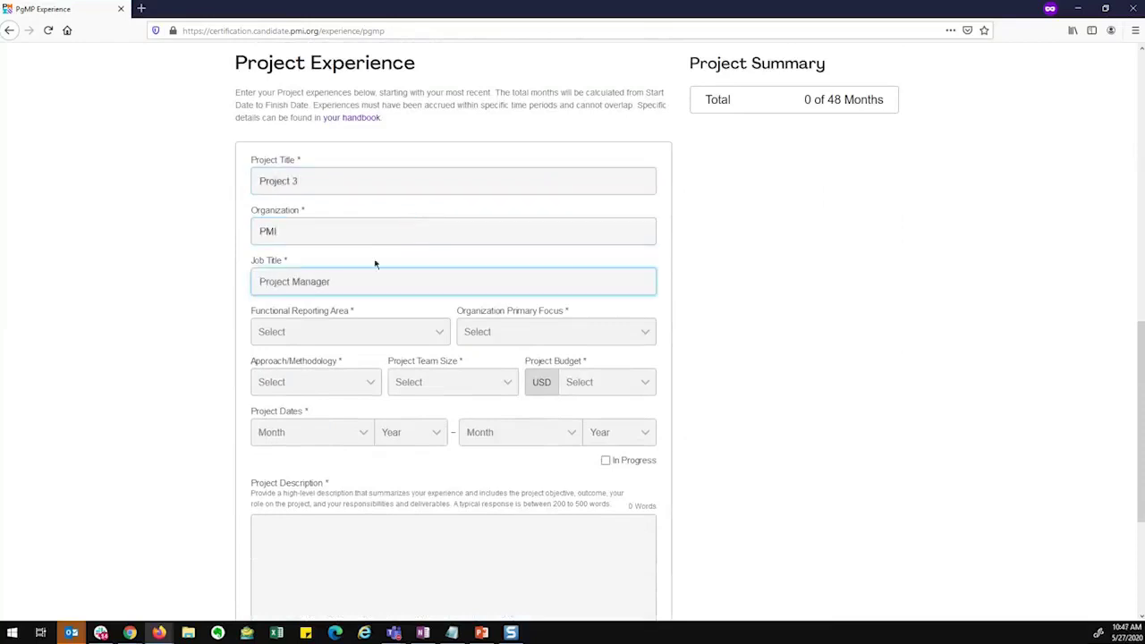
- Set Project 3's reporting area to IT or IS, focus to Consulting, methodology to Agile, team size to 10 to 14 and budget to $1M-$5M
click(349, 332)
click(391, 366)
click(555, 332)
click(371, 383)
click(439, 388)
click(412, 420)
click(624, 383)
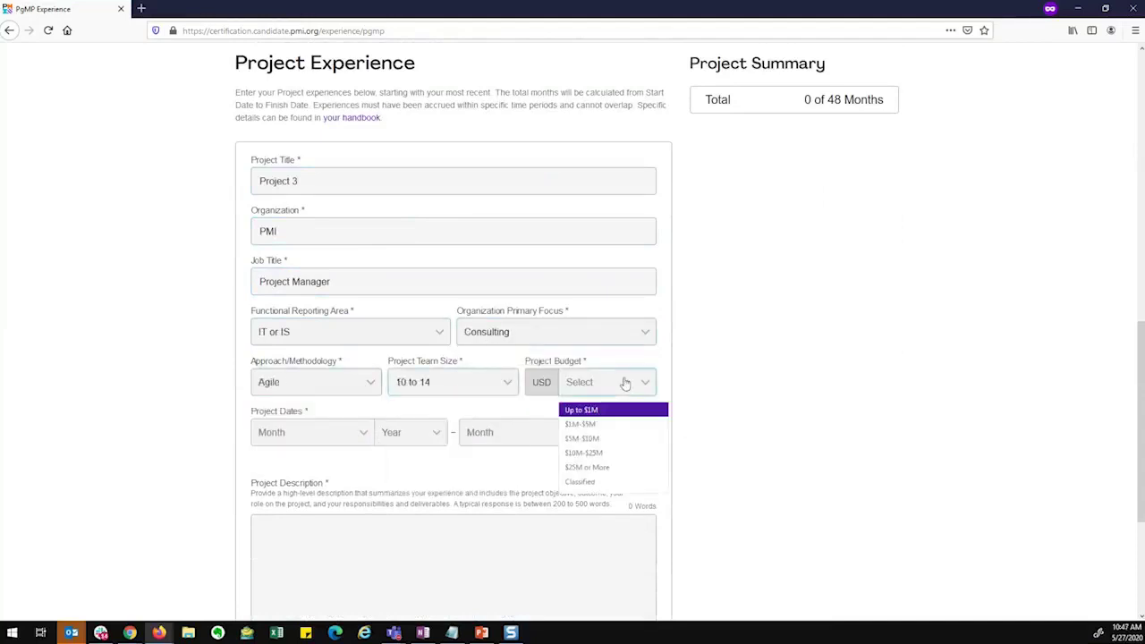
click(579, 425)
- Set Project 3's dates to July 2013 through March 2016
click(309, 432)
click(309, 542)
click(407, 432)
scroll(393, 474, down, 2)
click(394, 474)
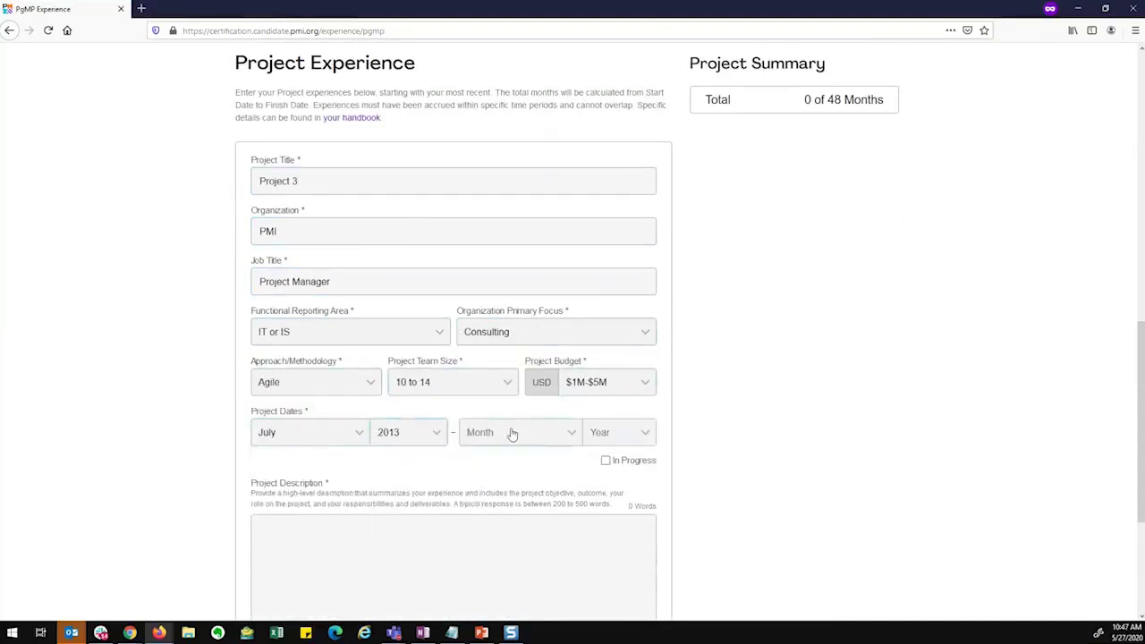
click(513, 432)
click(501, 499)
click(603, 432)
click(603, 517)
- Fill Project 3's description with the copied instruction text repeated four times and save the experience
scroll(462, 463, down, 2)
click(461, 463)
key(ctrl+v)
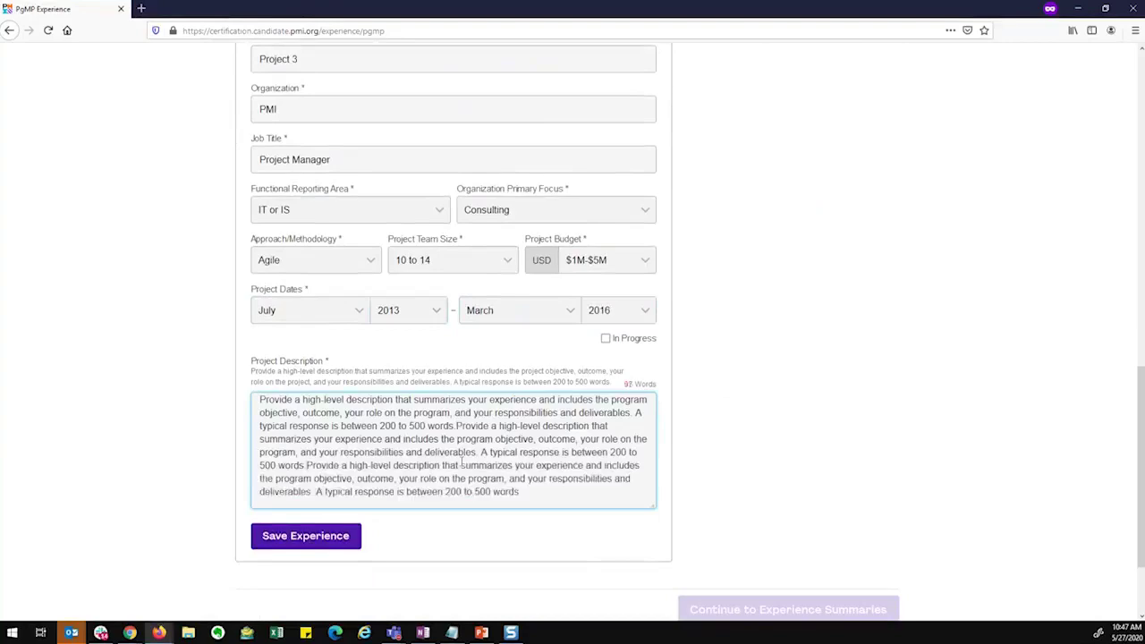
click(305, 535)
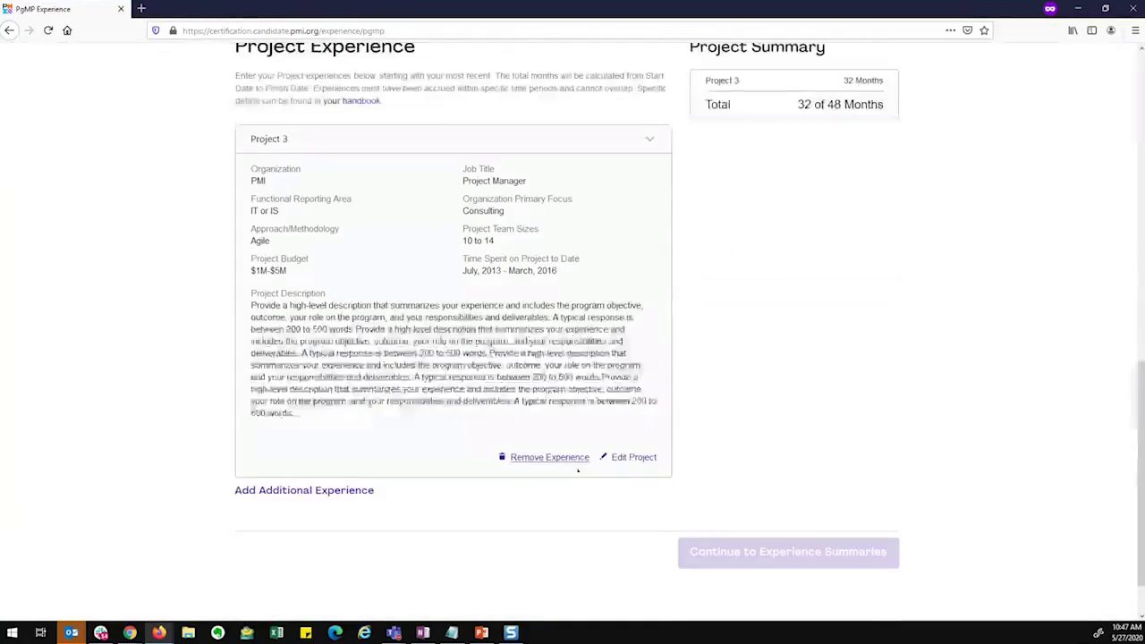
- Change Project 3's end year to 2017 and save the experience
click(633, 457)
click(621, 415)
click(614, 463)
scroll(613, 463, down, 4)
click(289, 409)
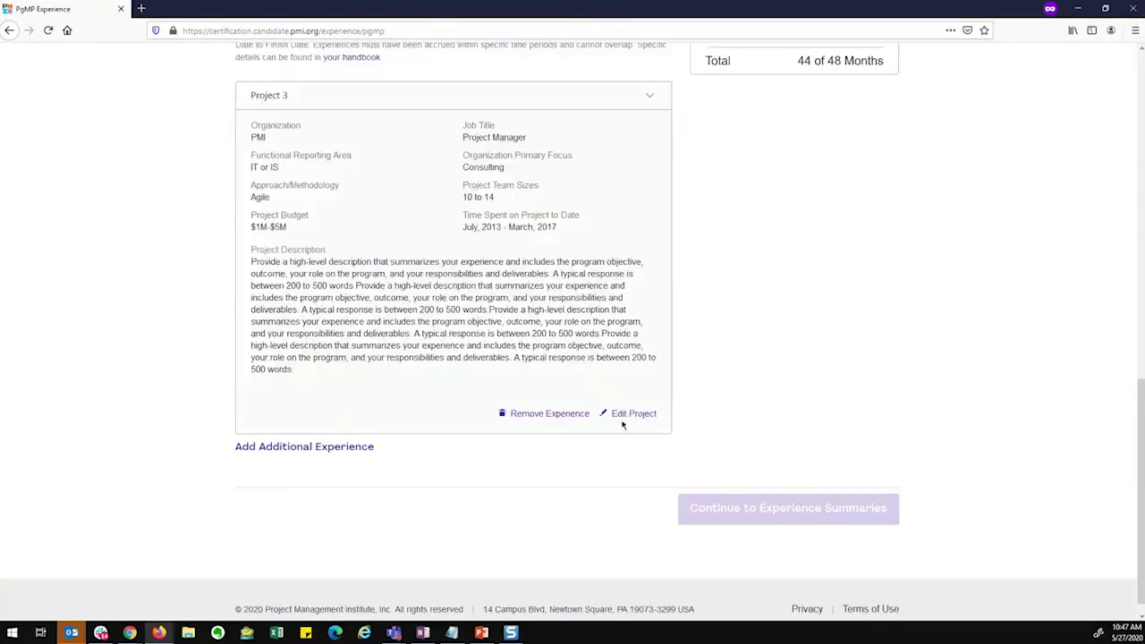
- Edit Project 3 again to set its end year to 2018 and save the experience
click(634, 413)
click(606, 199)
click(626, 302)
click(371, 396)
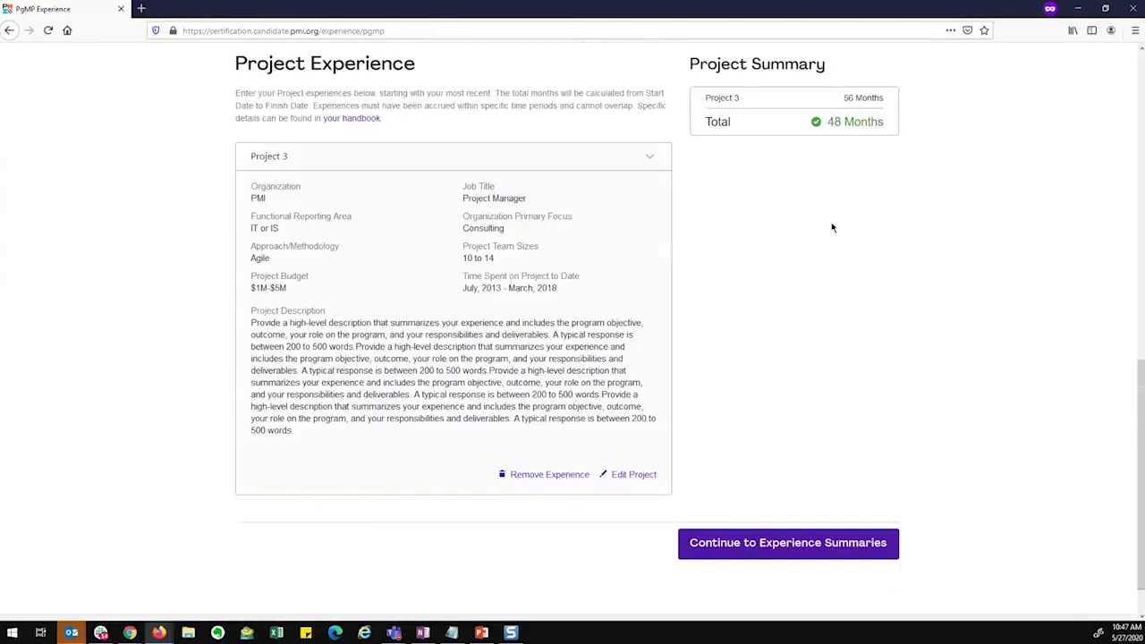
- Review the program and project experience entries and continue to the PgMP Experience Summaries
scroll(832, 228, up, 10)
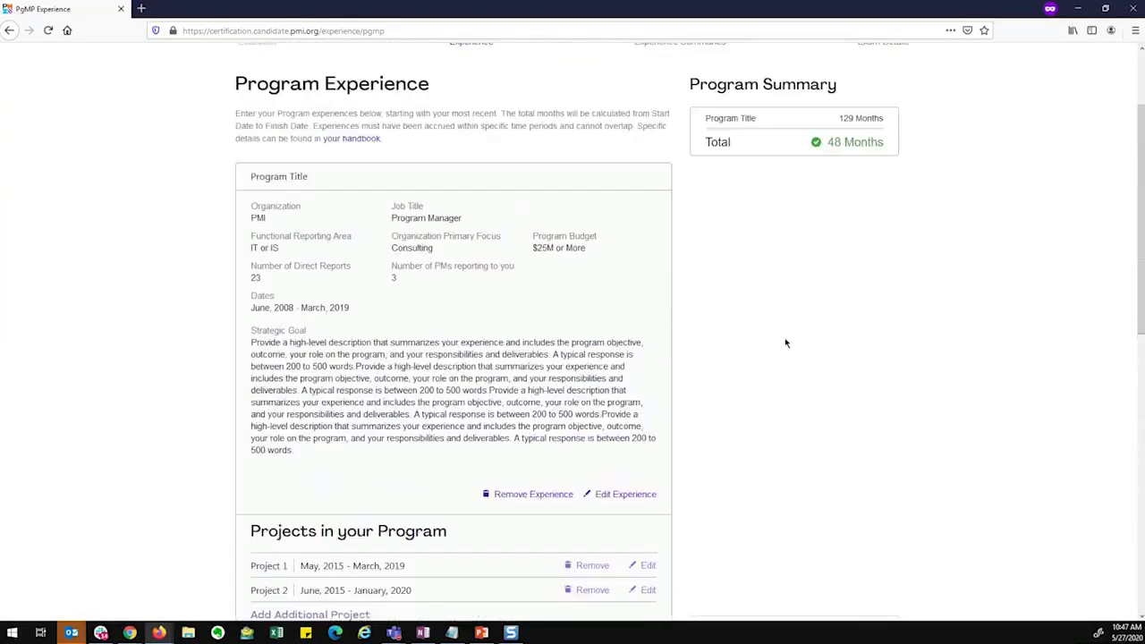
scroll(785, 296, down, 7)
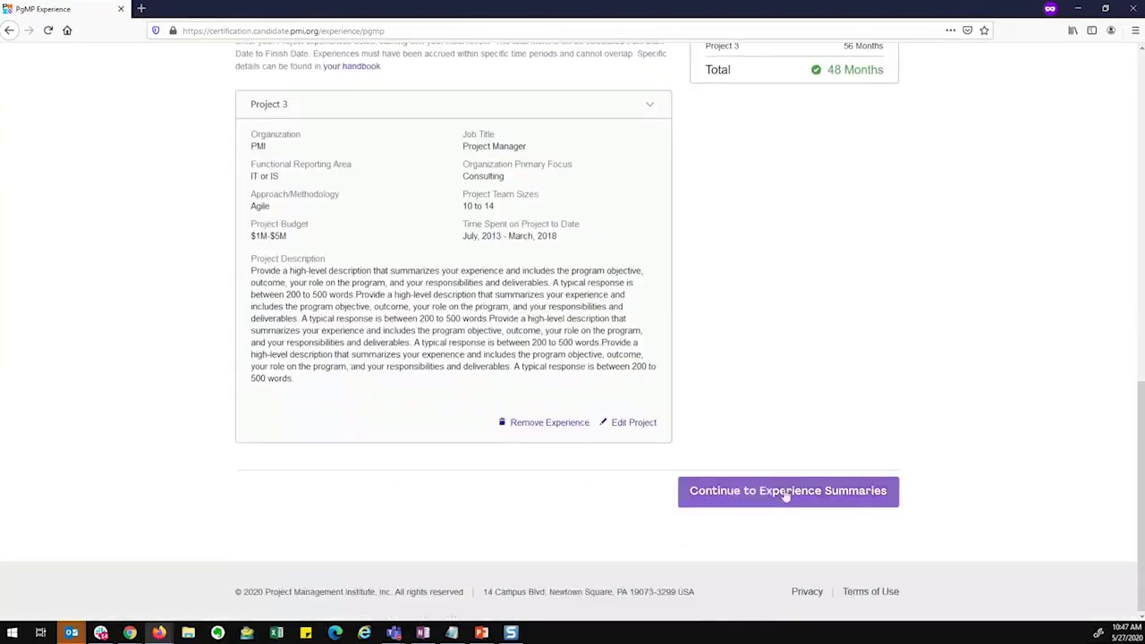
click(784, 493)
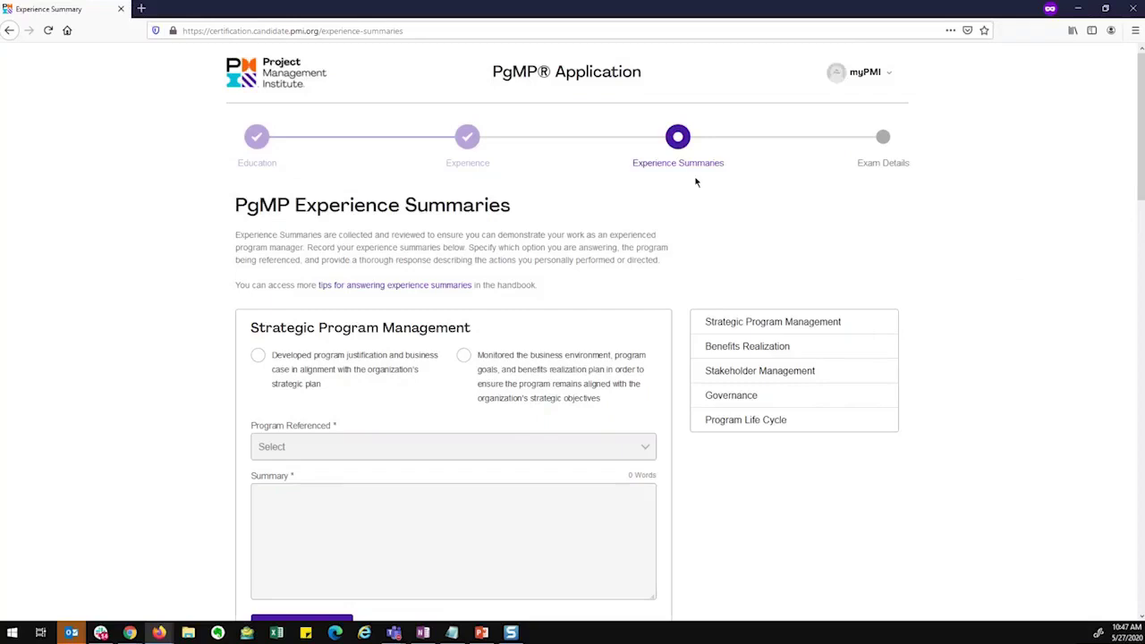
scroll(691, 222, down, 1)
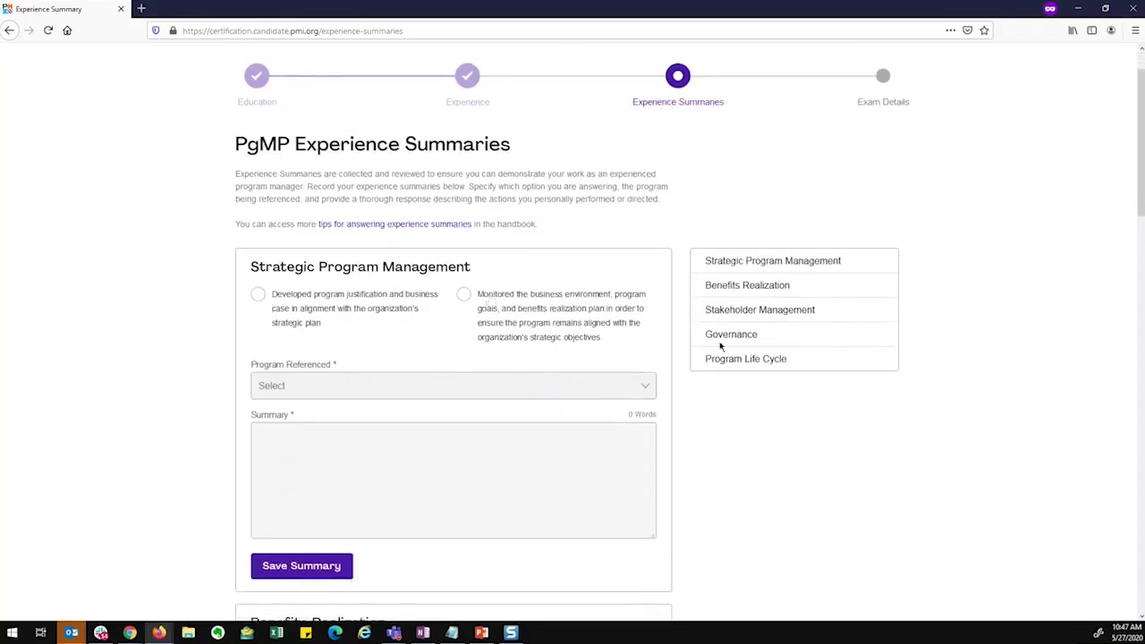
- Under Strategic Program Management, choose the option about monitoring the business environment, program goals and benefits realization plan, with Program Title as the referenced program
click(465, 297)
click(340, 390)
click(329, 412)
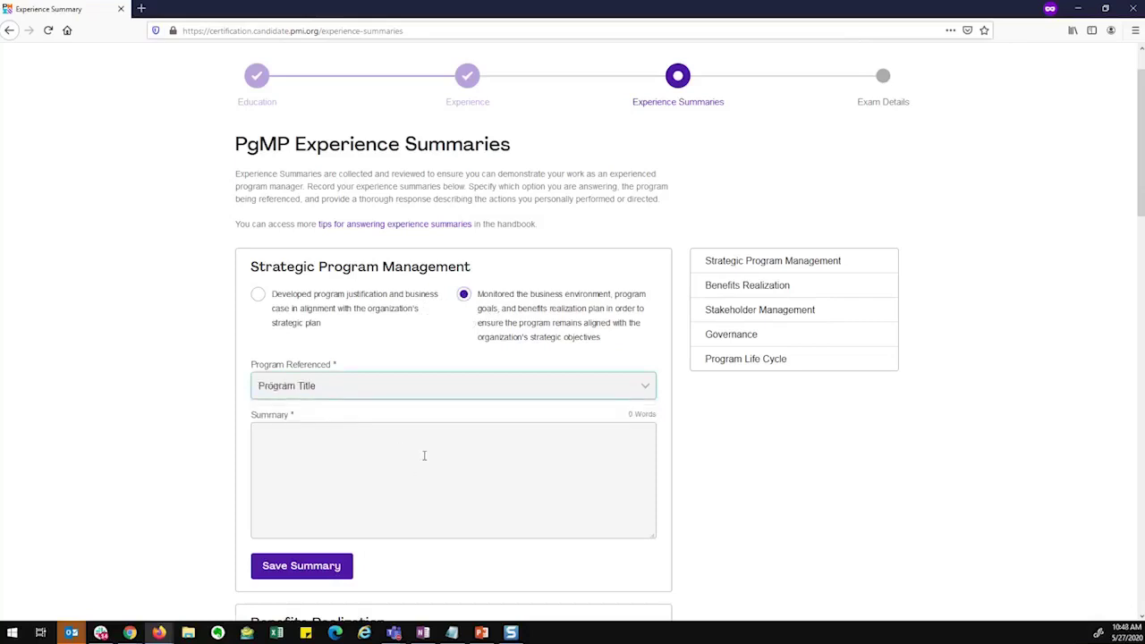
- Fill the Strategic Program Management summary with the copied high-level description instruction text repeated four times and save the summary
click(424, 454)
text(Provide a high-level description that summarizes your experience and includes the program objective, outcome, your role on the program, and your responsibilities and deliverables. A typical response is between 200 to 500 words.)
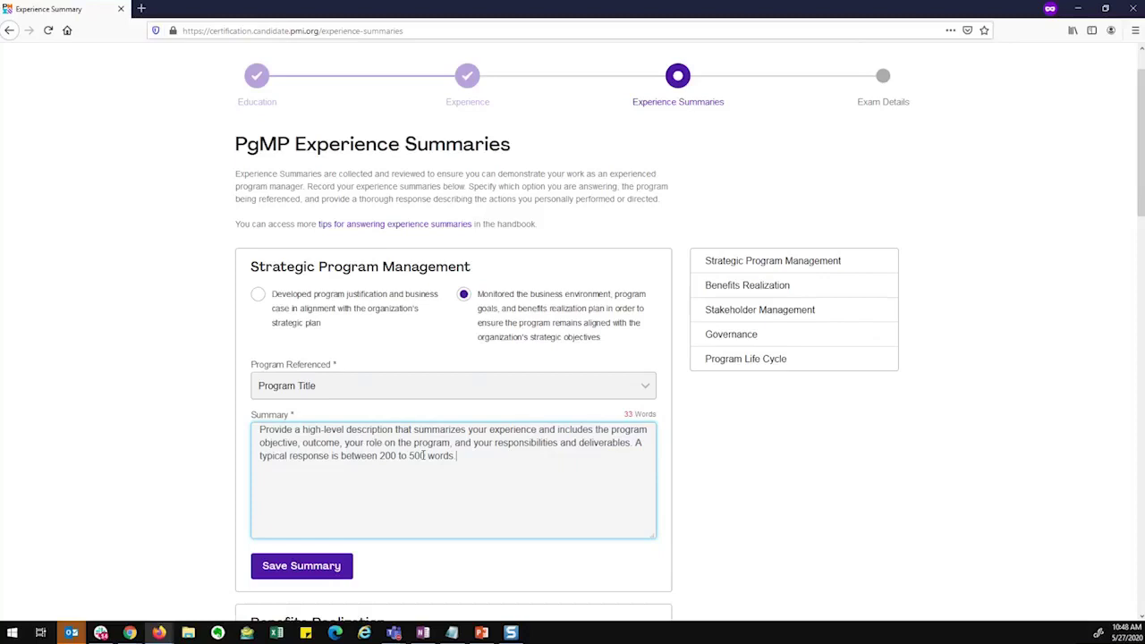
text(Provide a high-level description that summarizes your experience and includes the program objective, outcome, your role on the program, and your responsibilities and deliverables. A typical response is between 200 to 500 words.)
text(Provide a high-level description that summarizes your experience and includes the program objective, outcome, your role on the program, and your responsibilities and deliverables. A typical response is between 200 to 500 words.)
text(Provide a high-level description that summarizes your experience and includes the program objective, outcome, your role on the program, and your responsibilities and deliverables. A typical response is between 200 to 500 words.)
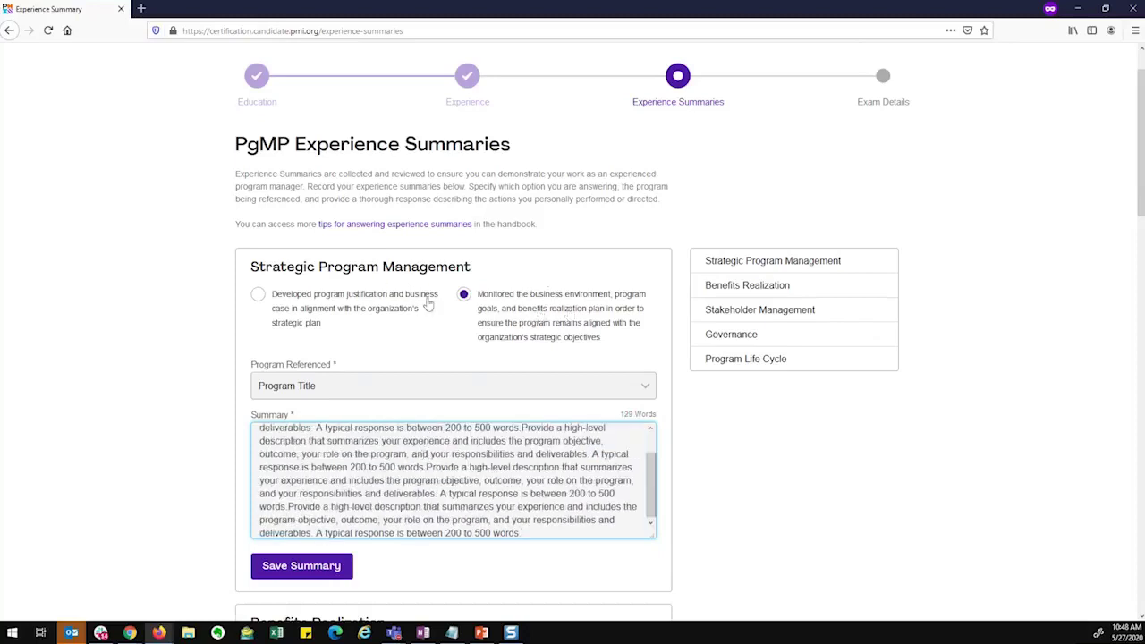
scroll(537, 488, down, 1)
click(302, 507)
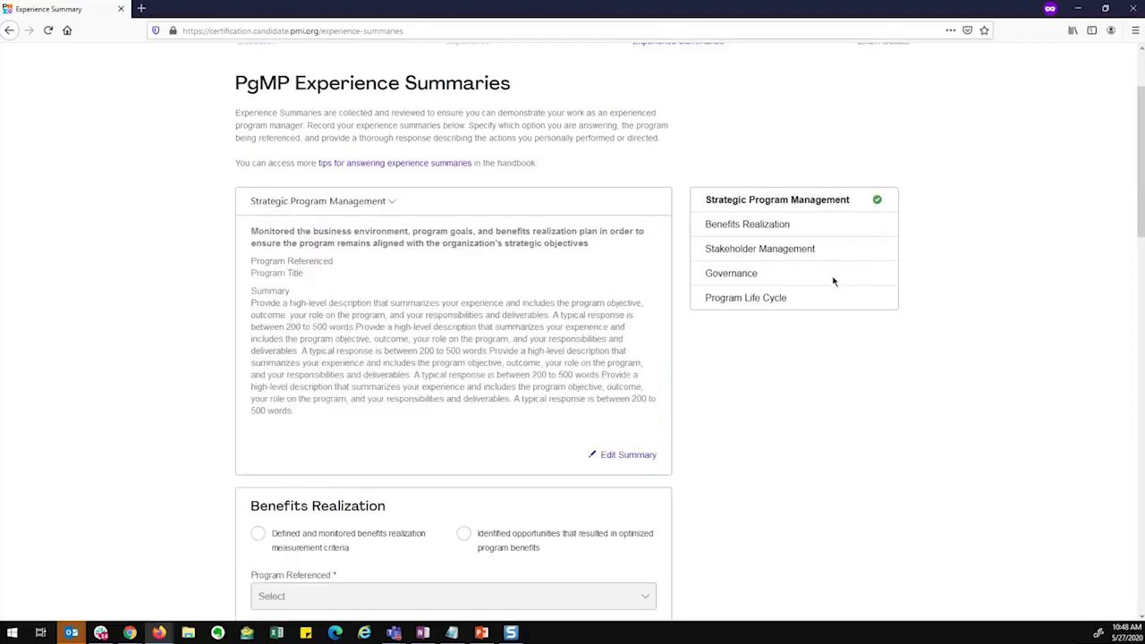
scroll(833, 282, down, 2)
scroll(833, 282, up, 5)
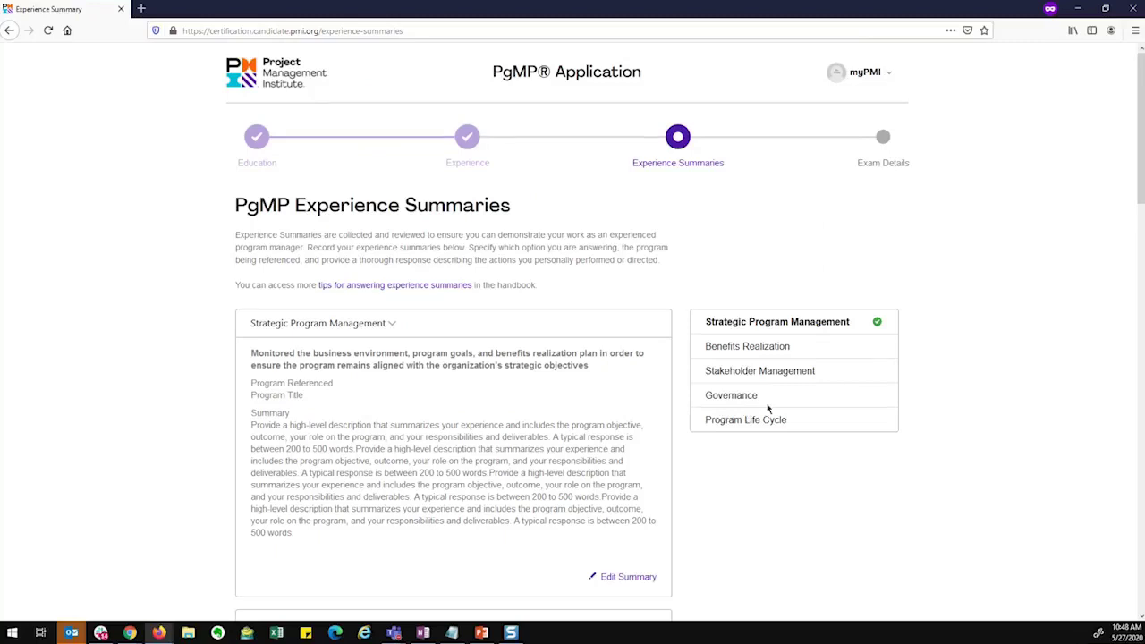
scroll(767, 408, down, 1)
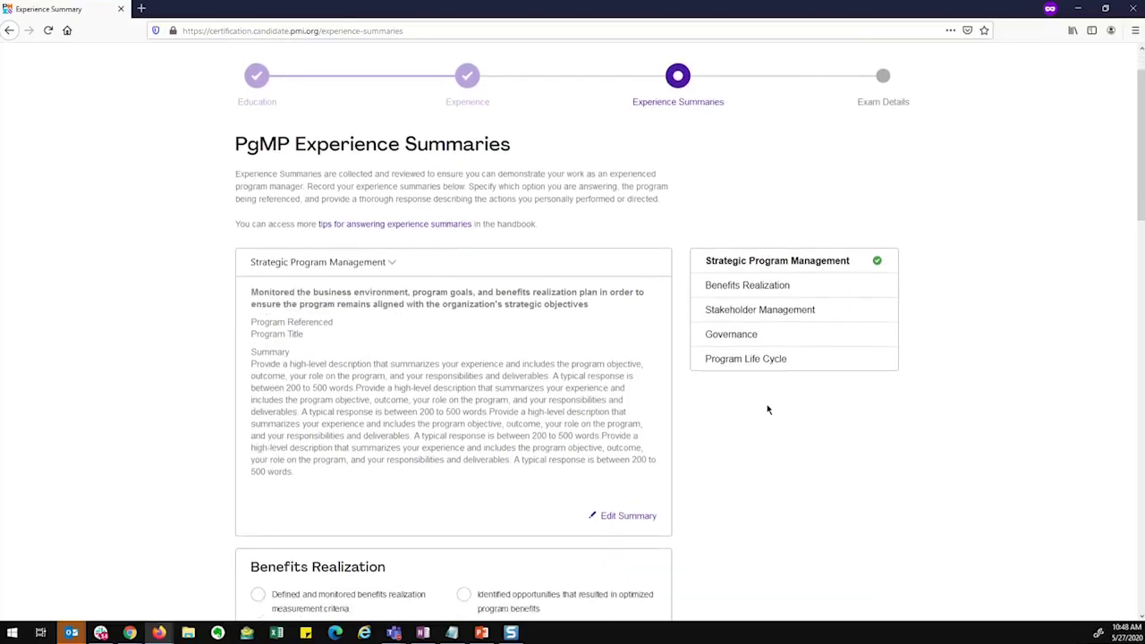